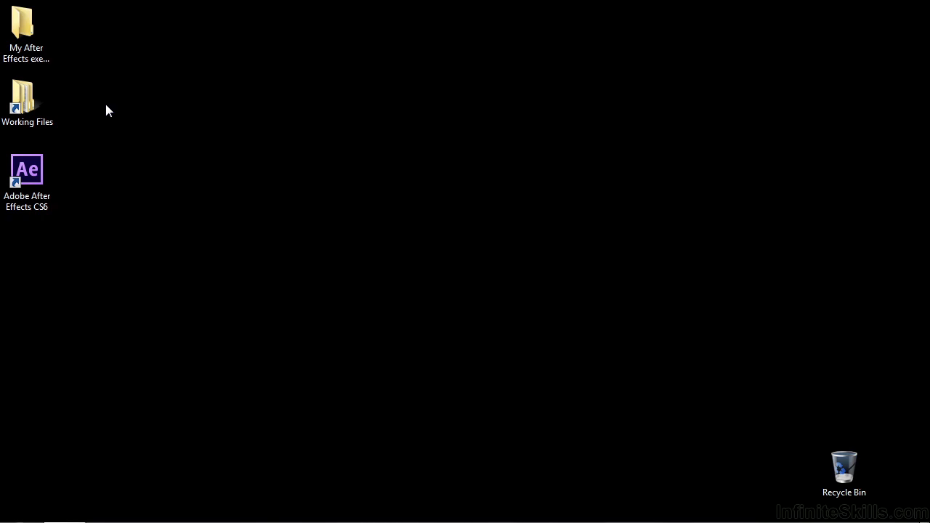
Open the project 0505-whip-pan.aep from the After Effects projects folder in Working Files
double_click(22, 100)
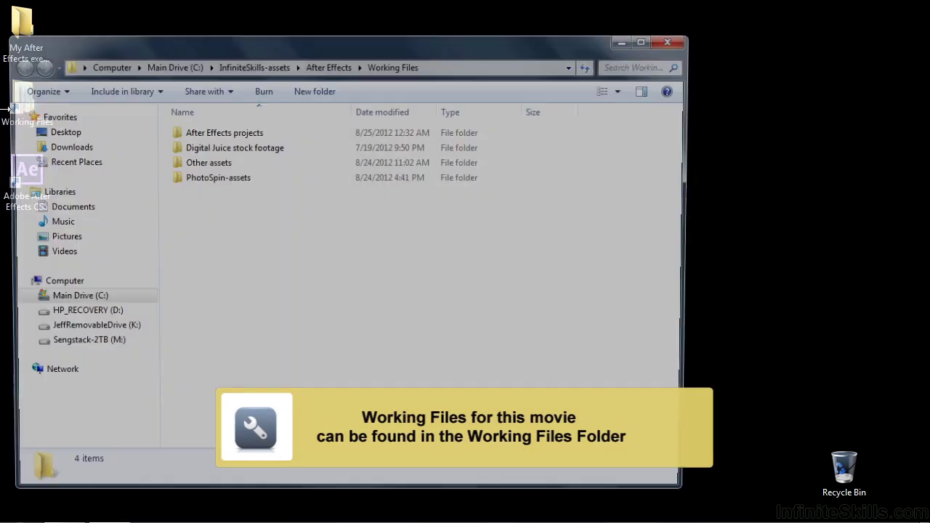
double_click(195, 138)
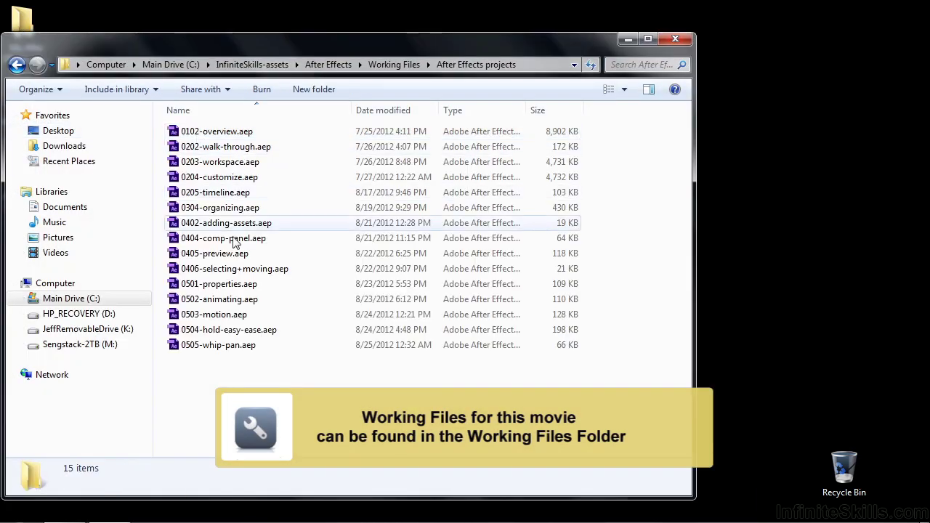
double_click(189, 347)
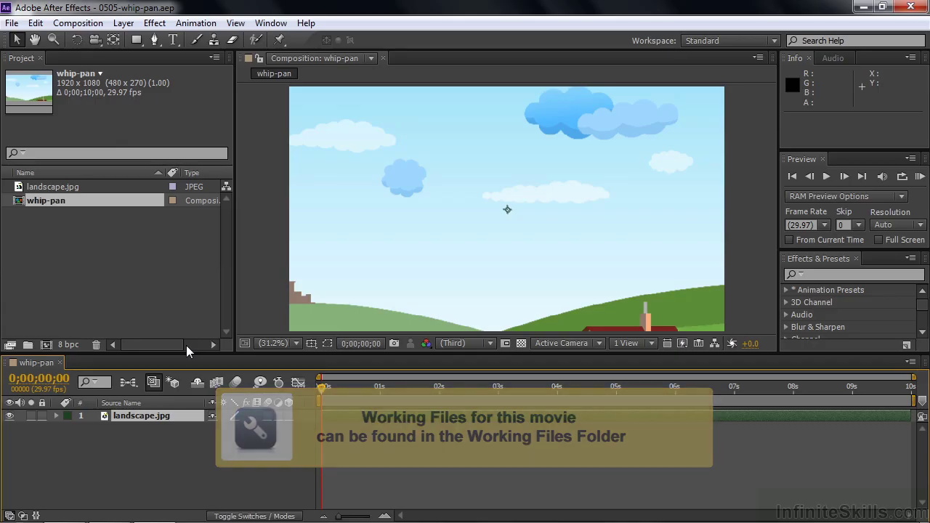
View the full landscape.jpg footage in its own viewer, and return to the whip-pan composition
click(28, 188)
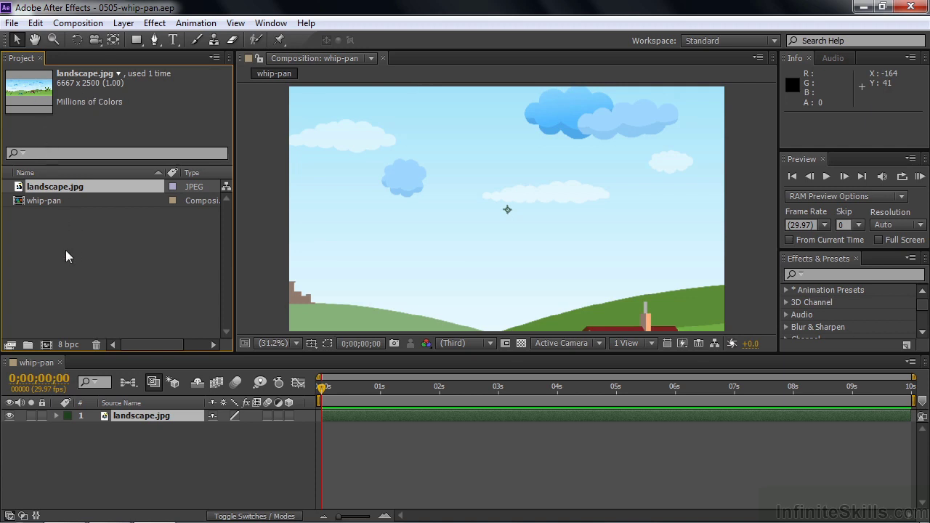
double_click(19, 190)
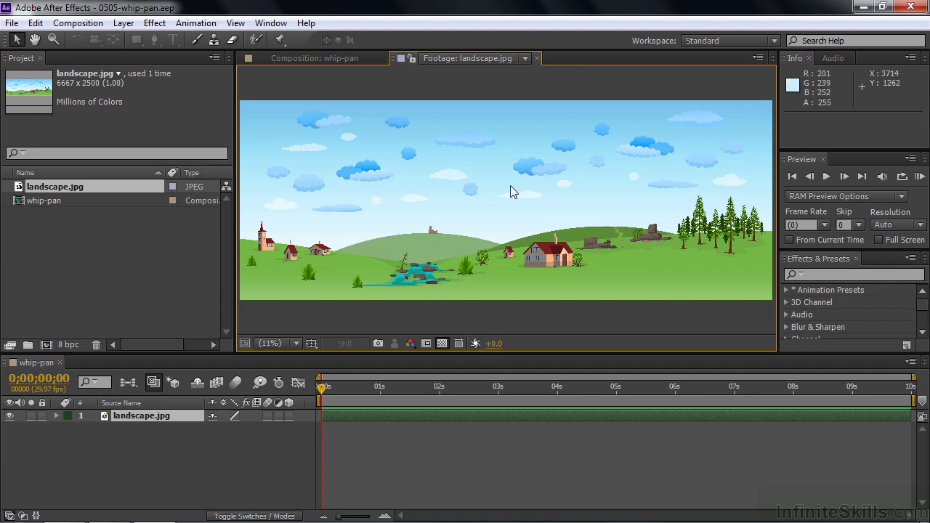
click(329, 59)
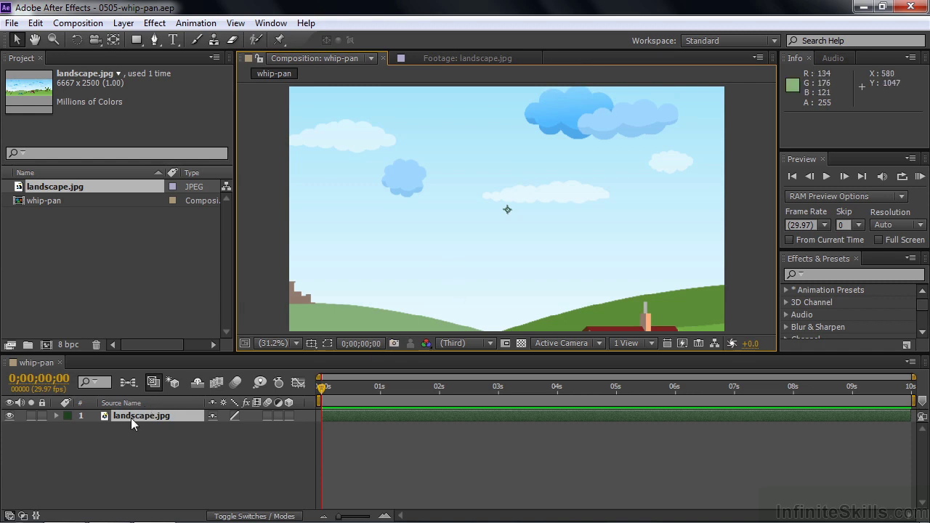
Move the landscape layer to position 559.4, -8.0 to frame the large house, and start Position and Scale keyframes at 0 seconds
key(p)
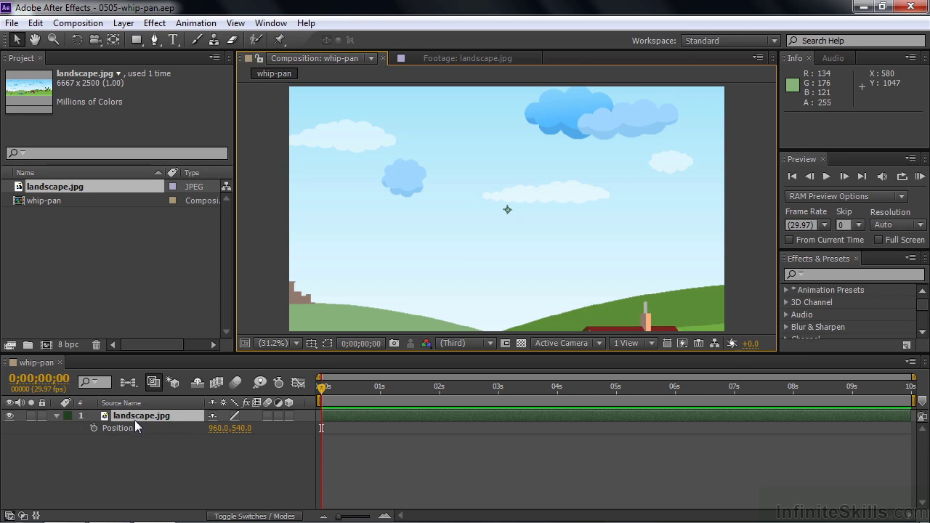
drag(450, 282, 385, 166)
drag(478, 228, 440, 215)
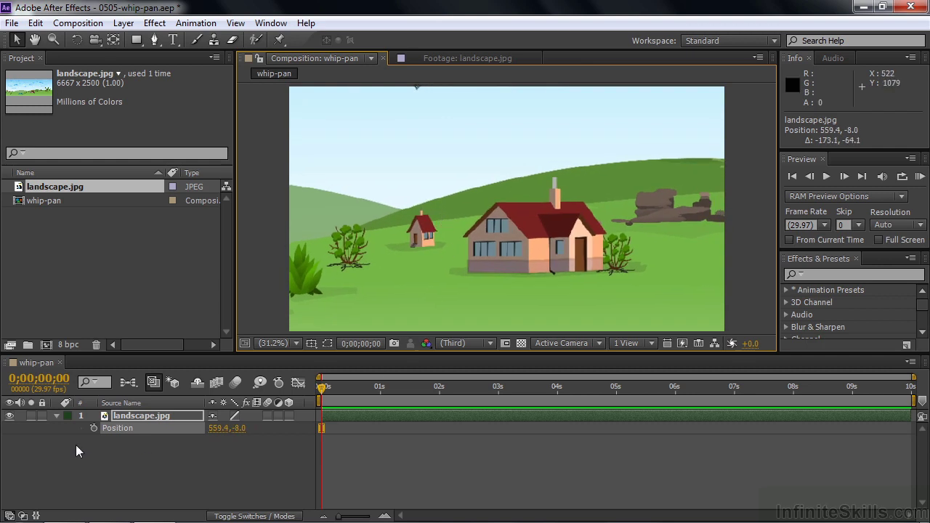
click(91, 428)
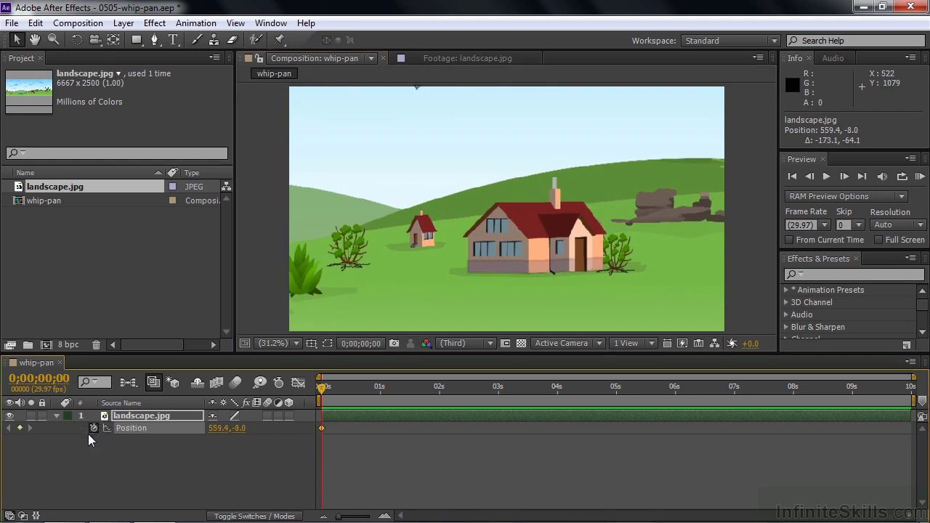
key(shift+s)
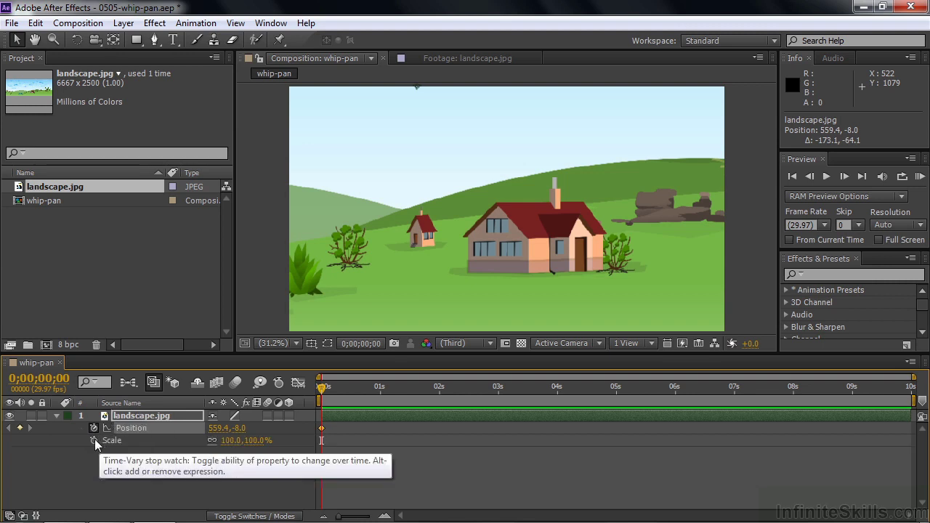
click(93, 440)
At 0;00;03;08, move the landscape layer to 2043.2, -158.6 to frame the waterfall and set its scale to 108%
drag(322, 387, 514, 387)
drag(425, 274, 681, 220)
drag(544, 217, 620, 249)
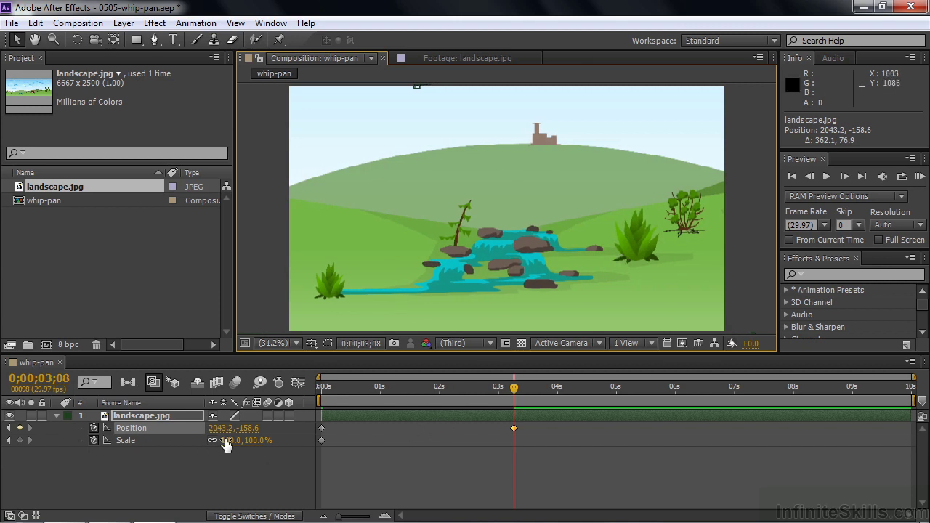
drag(226, 445, 247, 450)
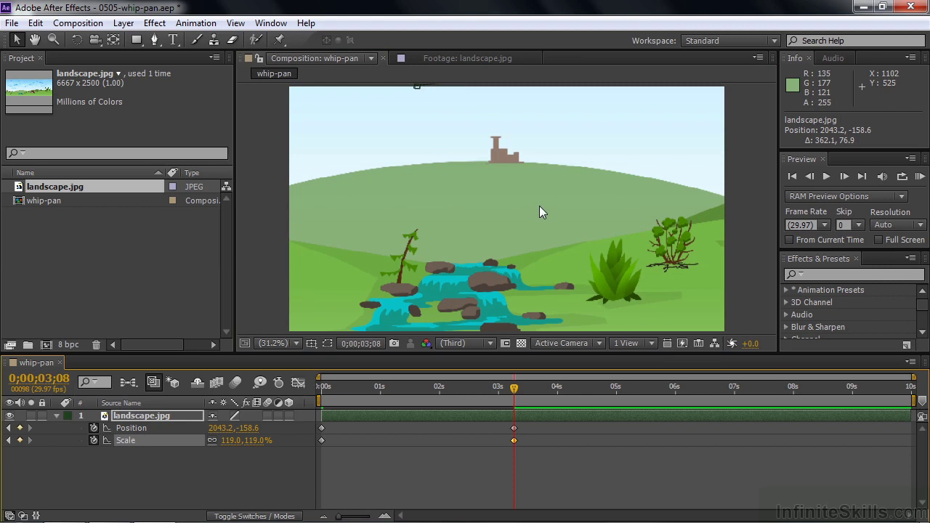
mouse_move(233, 440)
mouse_down()
mouse_move(164, 434)
mouse_move(328, 438)
mouse_move(272, 439)
mouse_move(321, 428)
mouse_move(222, 442)
mouse_up()
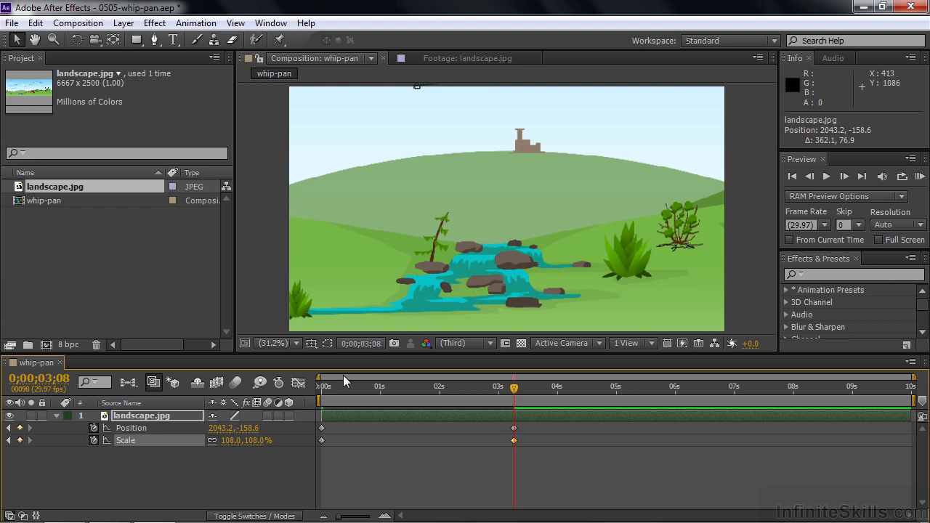
Remove all Position and Scale keyframes from the landscape layer and reset its transform values
click(93, 440)
click(93, 428)
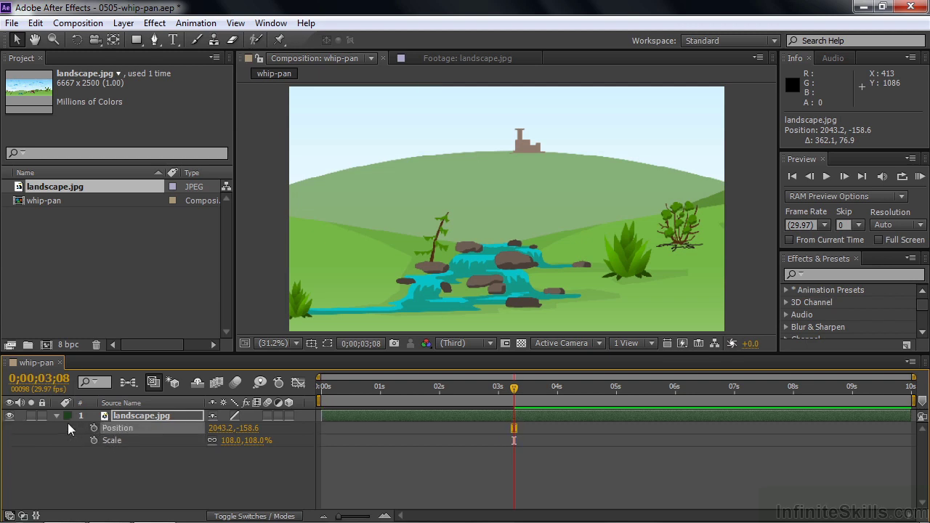
click(56, 416)
click(57, 415)
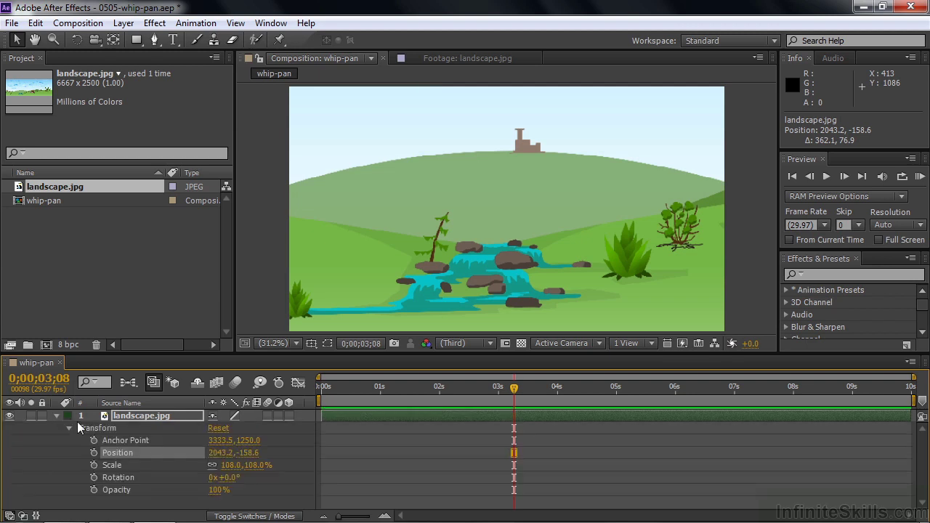
click(217, 428)
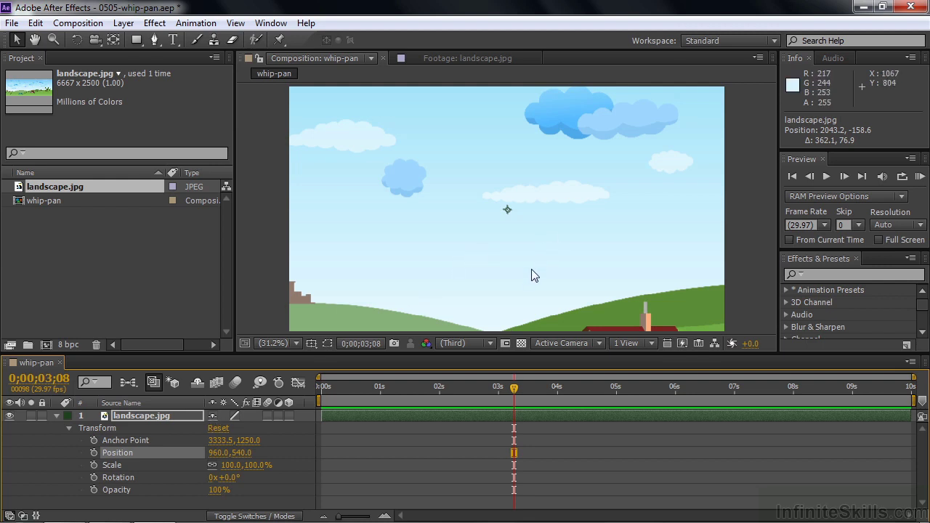
Show only the Anchor Point and Scale properties of the landscape layer in the timeline
click(57, 415)
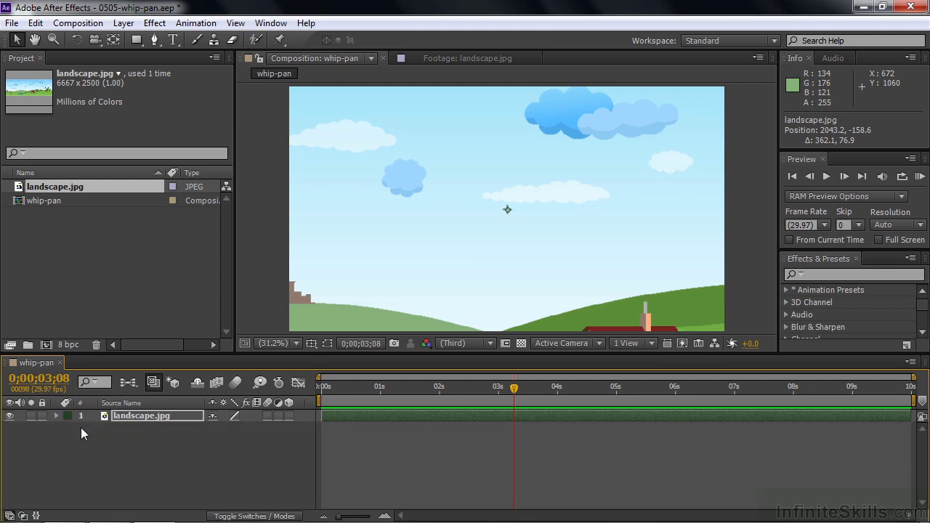
key(a)
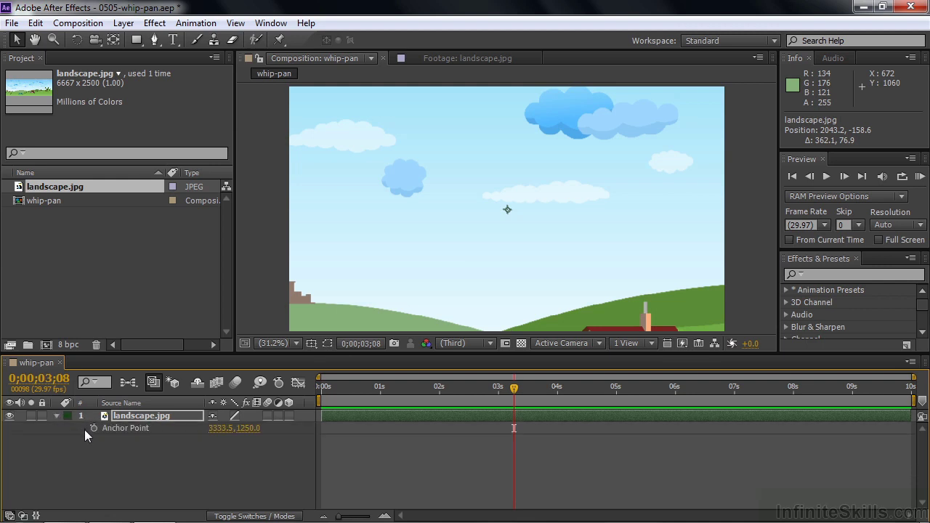
key(shift+s)
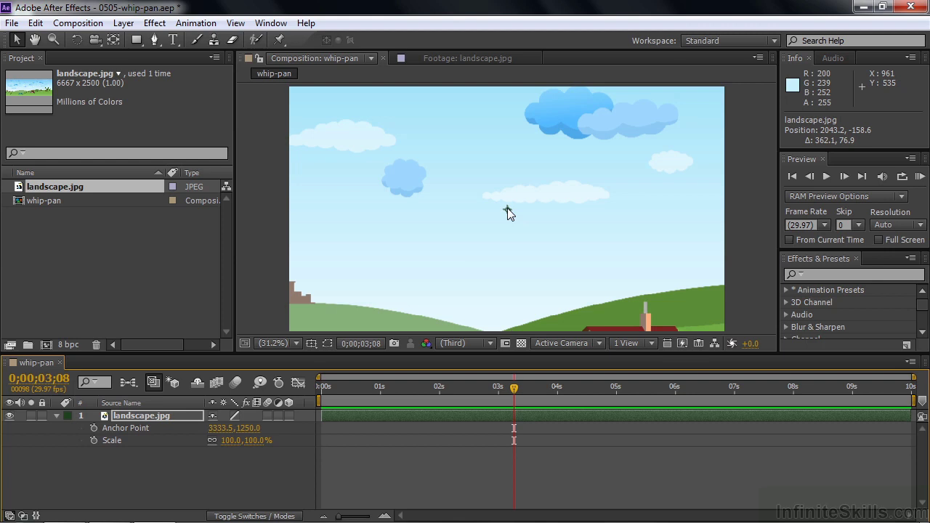
Try moving the landscape layer's anchor point in the composition with the Pan Behind tool, and undo it
click(114, 41)
drag(511, 214, 582, 285)
drag(660, 255, 484, 235)
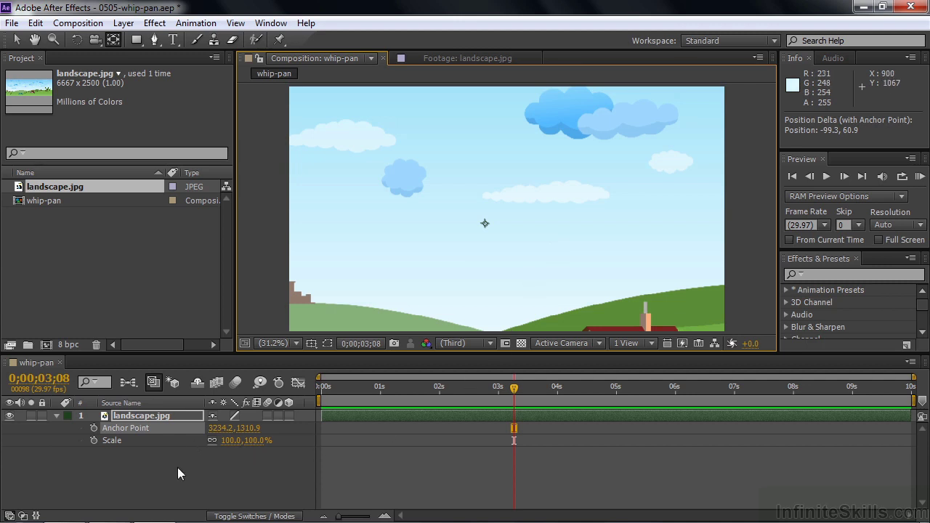
key(ctrl+z)
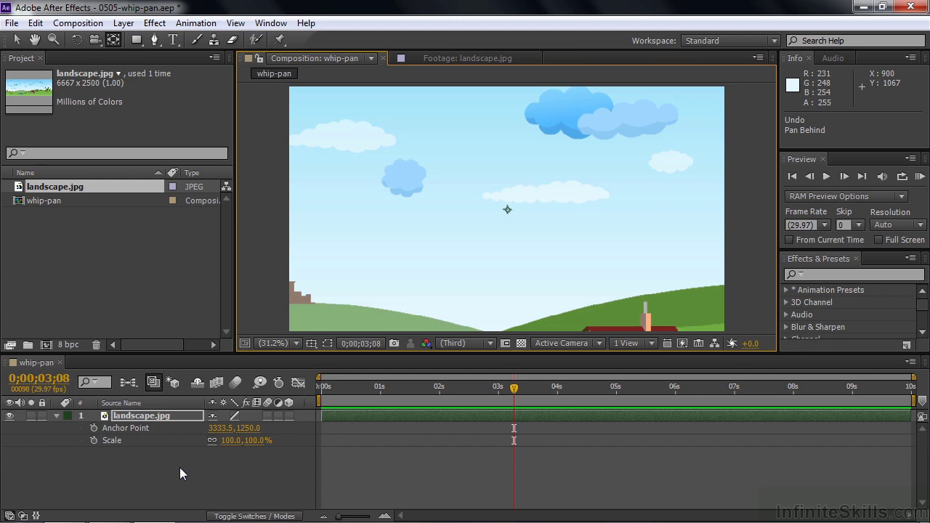
Open the landscape layer in its own Layer viewer, compare it with the footage view, and set it to display Anchor Point Path
click(456, 58)
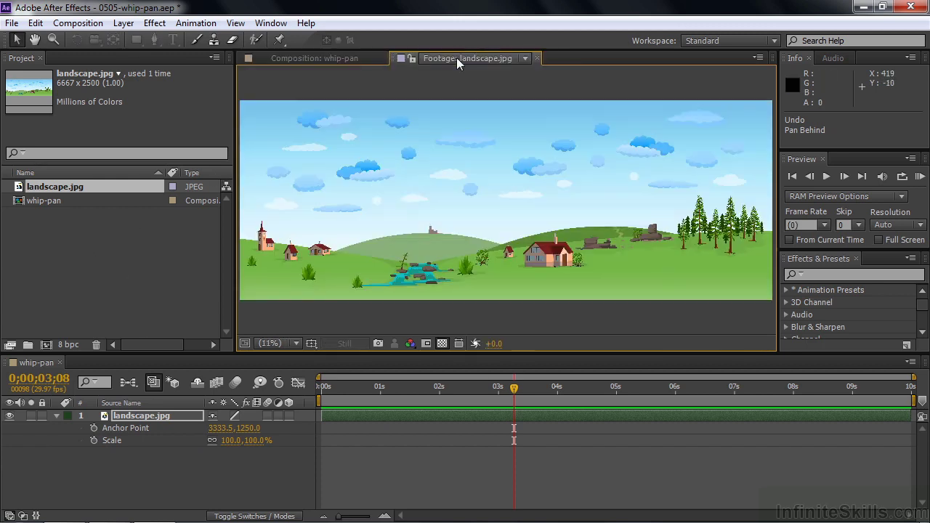
click(328, 59)
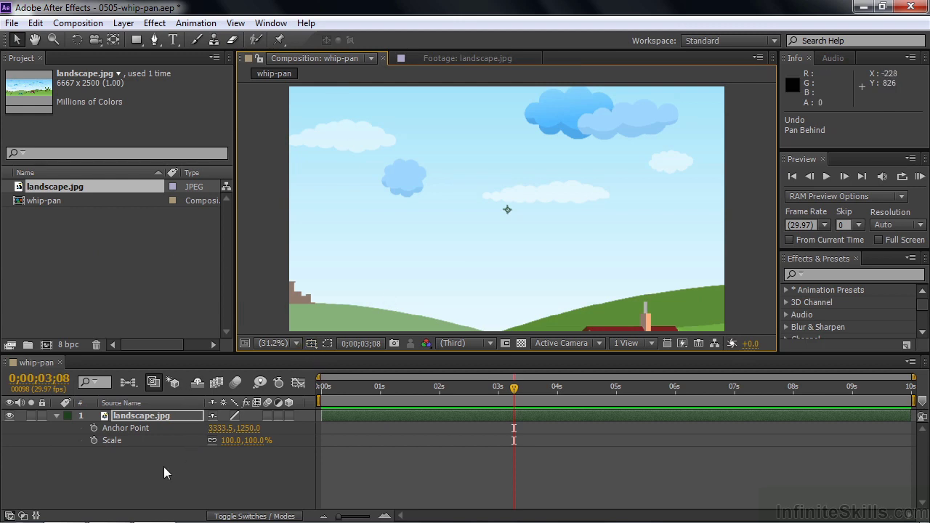
double_click(107, 417)
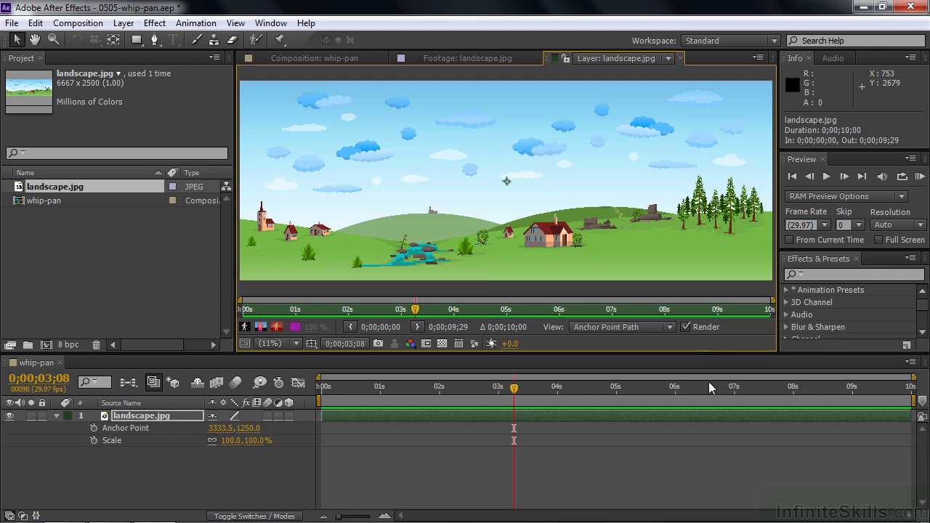
click(471, 58)
click(588, 59)
click(667, 327)
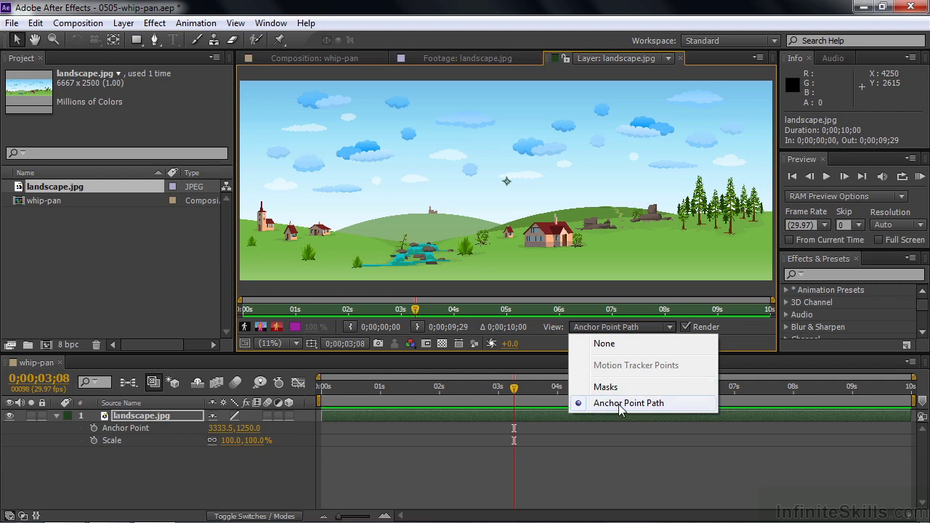
click(619, 404)
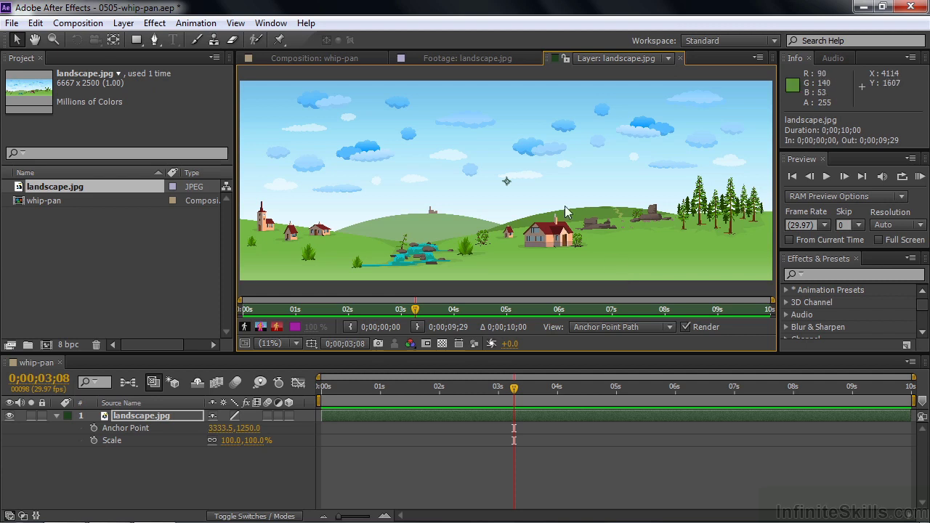
Try moving the anchor point slightly in the Layer viewer, undo it, and compare the composition and layer views
mouse_move(513, 183)
mouse_down()
mouse_move(495, 186)
mouse_move(494, 207)
mouse_move(456, 190)
mouse_move(518, 194)
mouse_move(500, 185)
mouse_move(508, 193)
mouse_up()
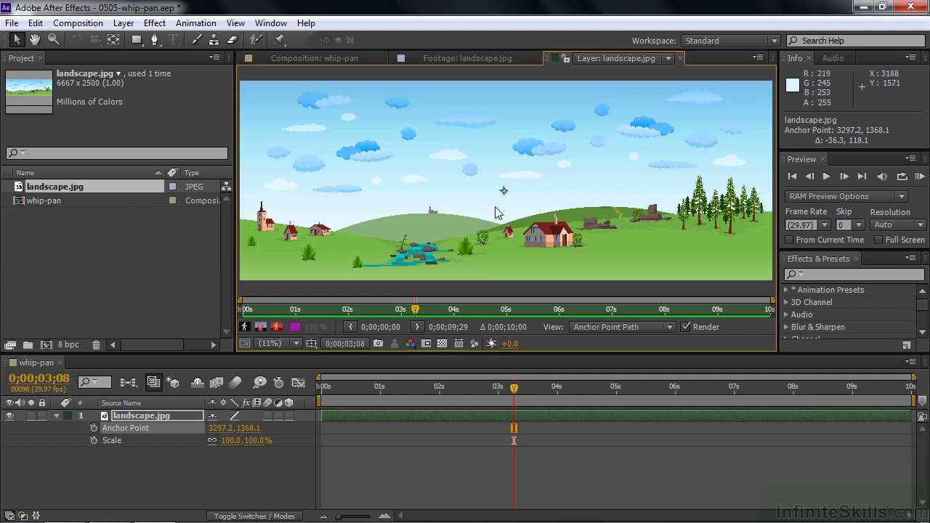
key(ctrl+z)
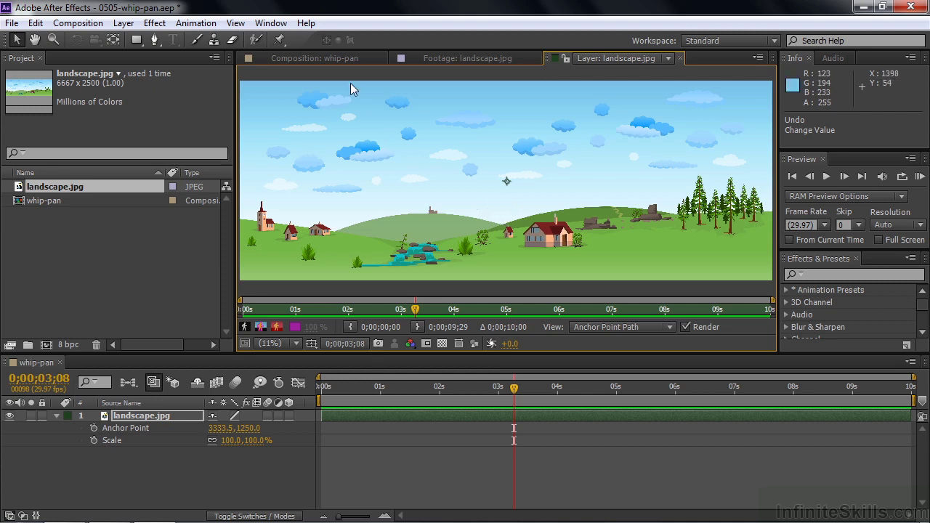
click(338, 59)
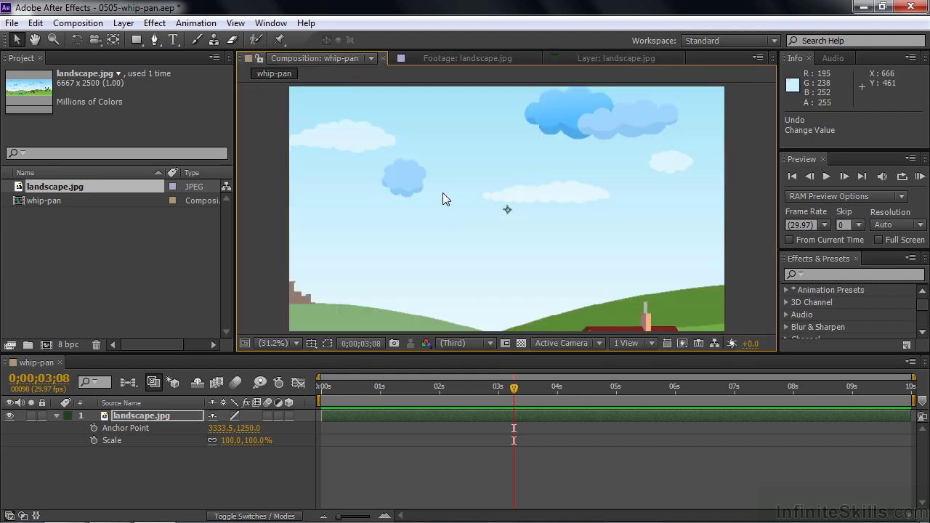
click(585, 56)
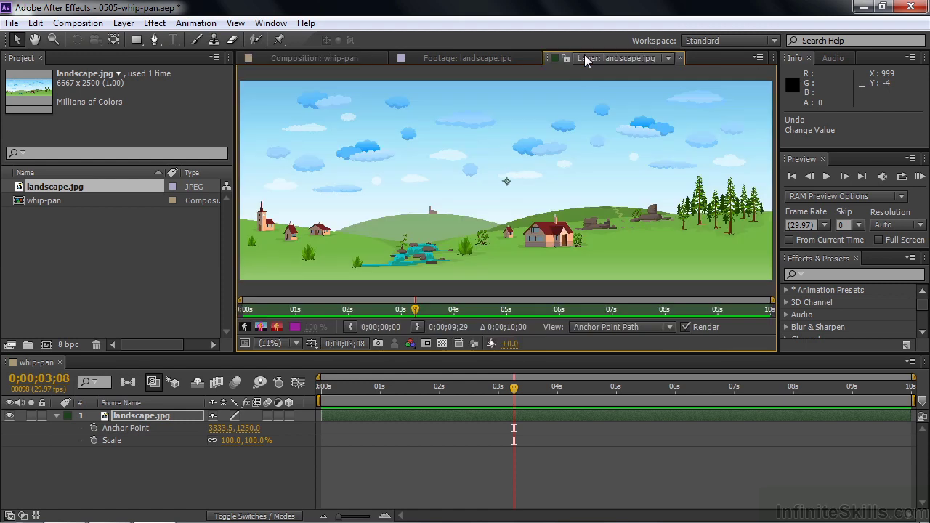
click(286, 57)
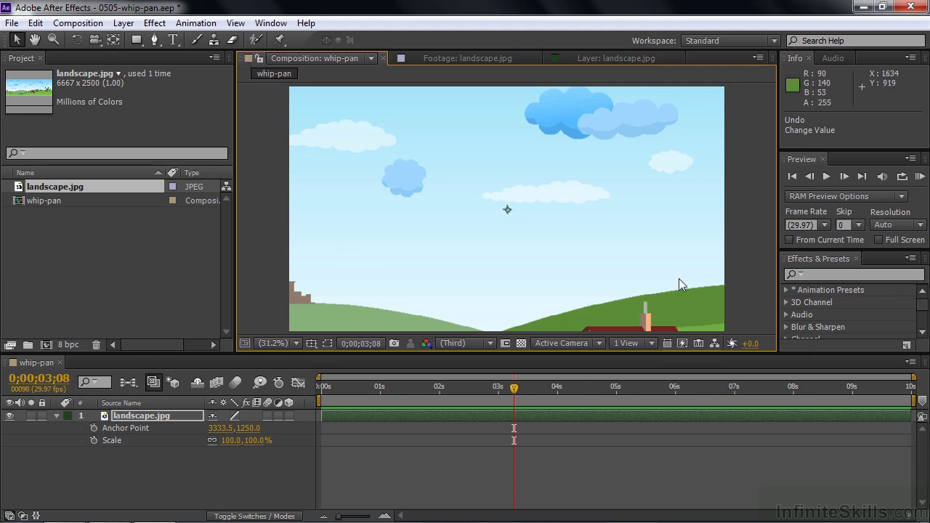
Dock the whip-pan composition viewer with the Project panel, beside the Layer viewer, and widen it
drag(239, 62, 108, 233)
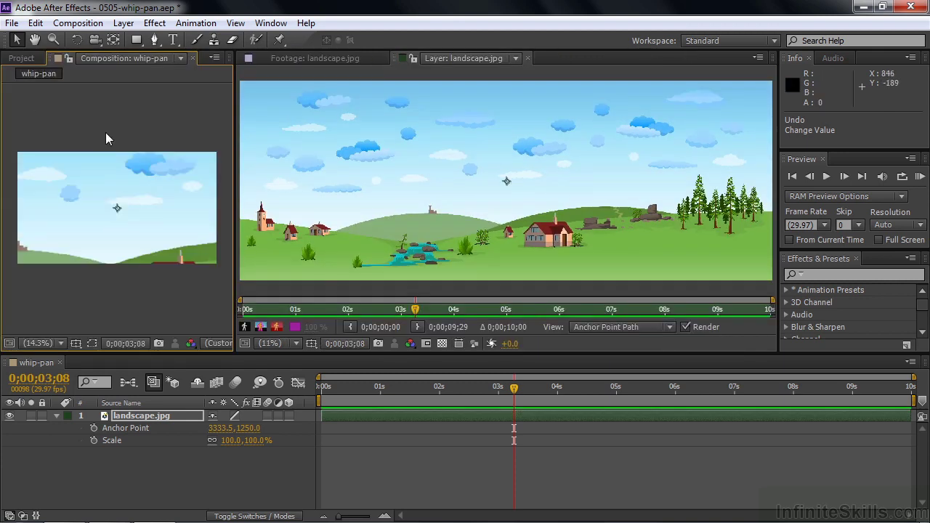
drag(234, 202, 289, 204)
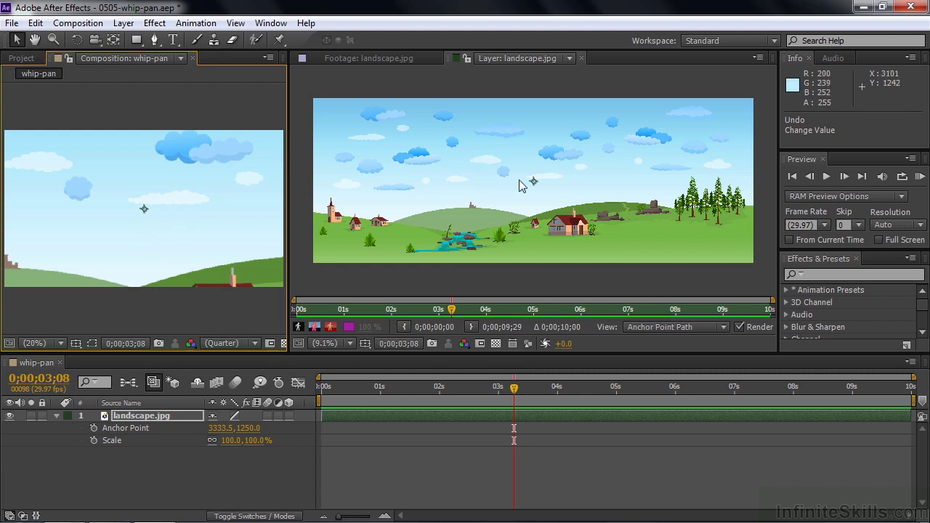
In the Layer viewer, move the landscape layer's anchor point onto the distant castle at about 2398.5, 1679.0
click(546, 77)
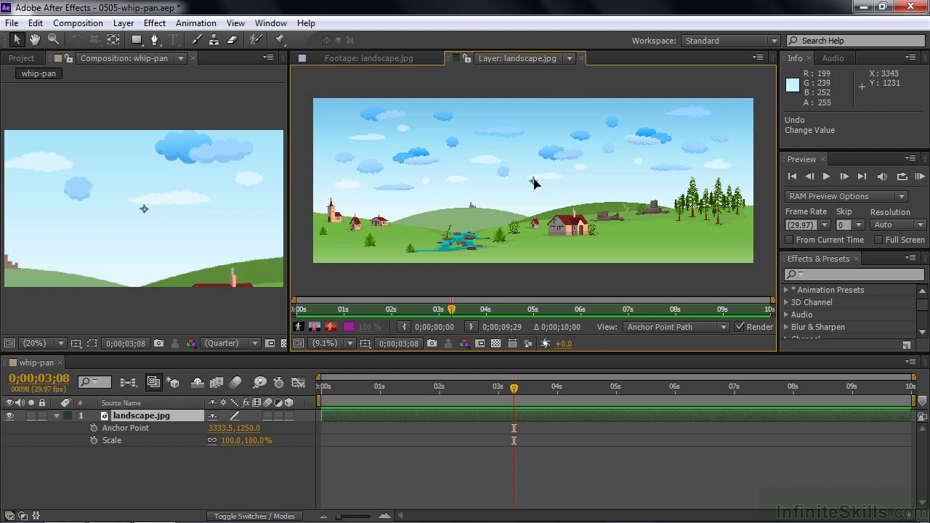
drag(534, 183, 473, 212)
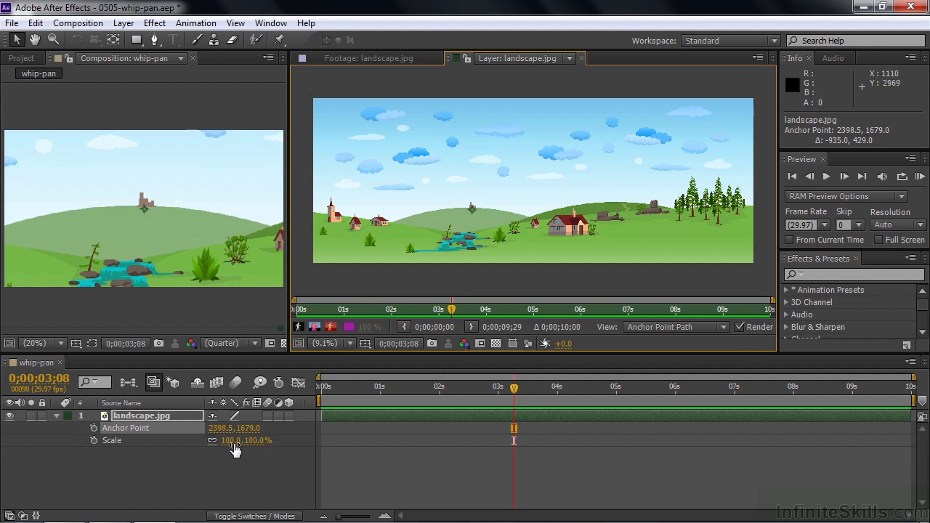
Set the landscape layer's scale to 201% and start Anchor Point and Scale keyframes at the beginning of the composition
drag(231, 440, 298, 441)
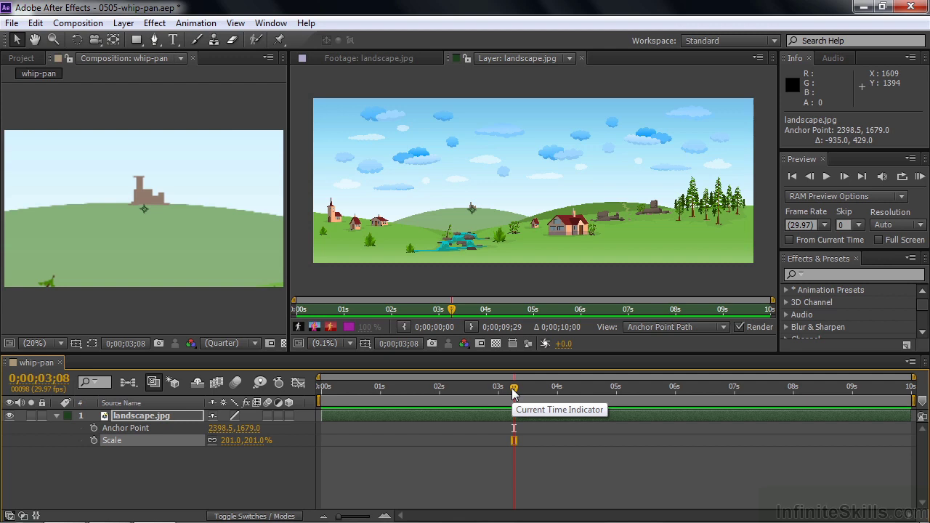
key(Home)
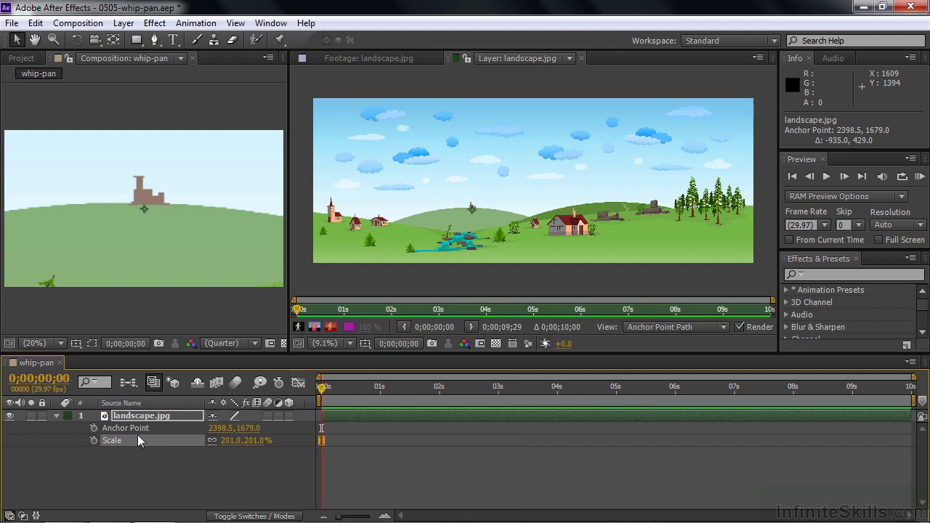
click(94, 428)
click(93, 440)
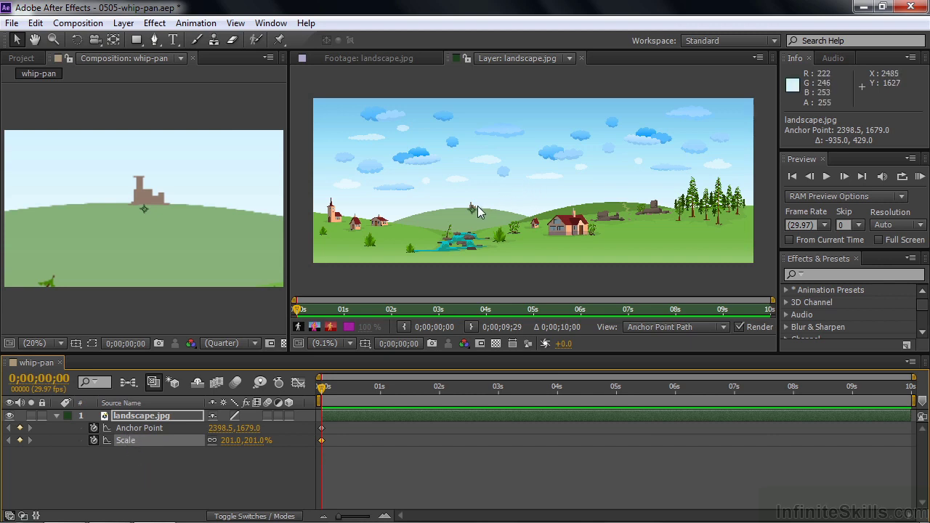
At 0;00;01;14, keyframe the anchor point on the village at about 715.5, 1855.0 and the scale at 138%
drag(322, 387, 409, 399)
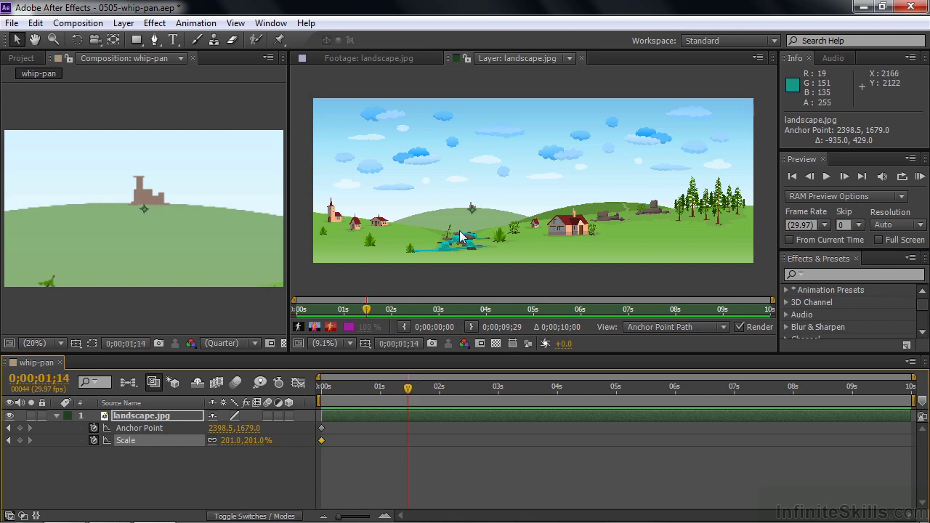
drag(473, 209, 362, 222)
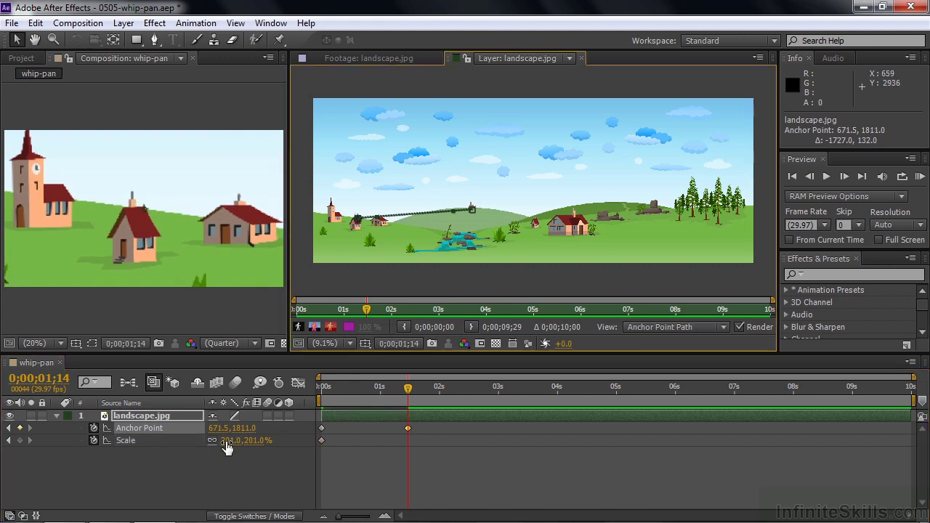
drag(227, 440, 183, 438)
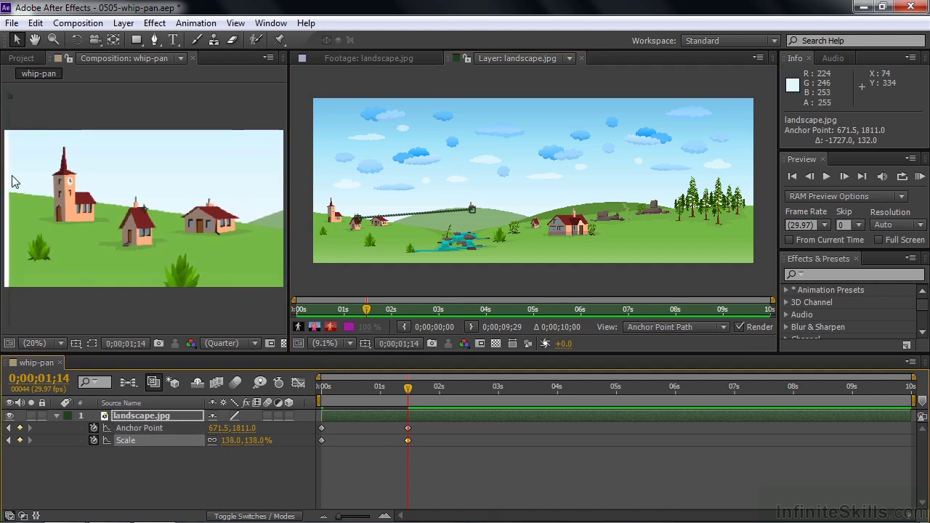
drag(358, 223, 359, 226)
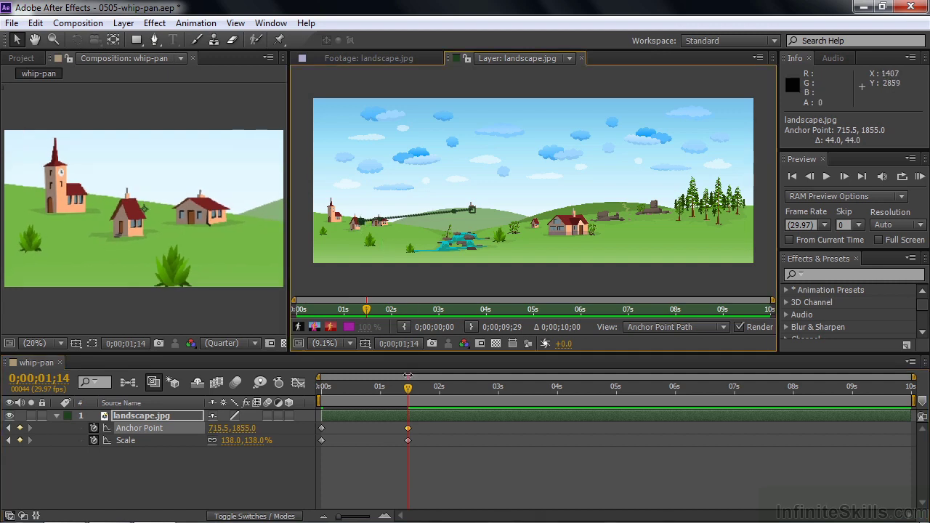
Duplicate the village's Anchor Point and Scale keyframes at 0;00;01;29
drag(408, 388, 440, 401)
drag(412, 451, 404, 432)
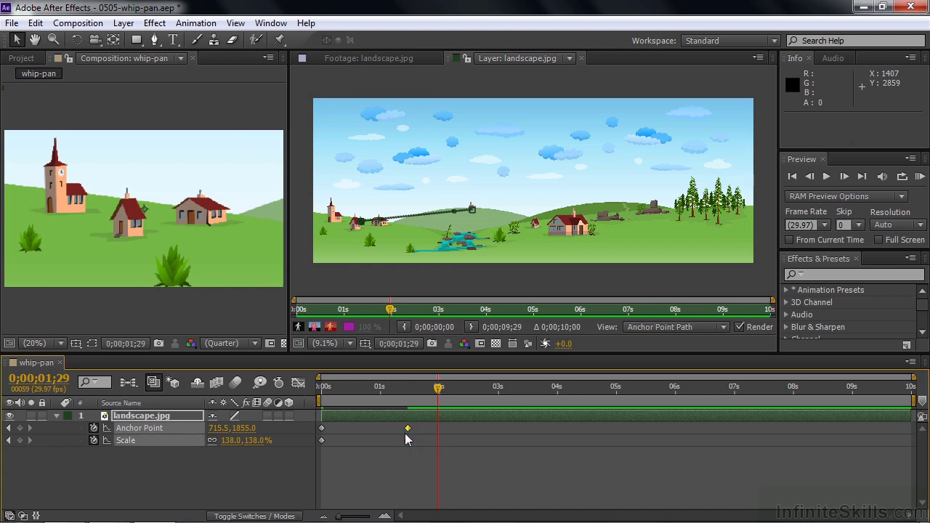
key(ctrl+c)
key(ctrl+v)
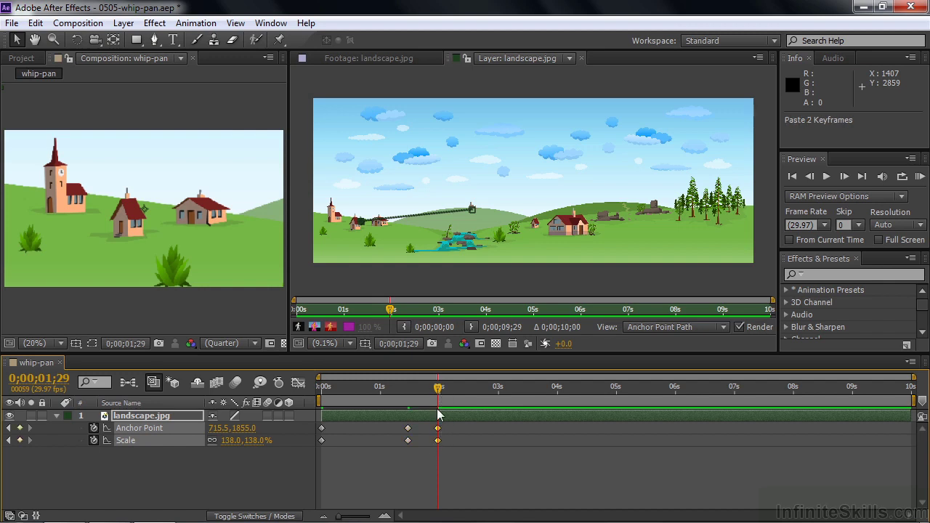
Convert the Anchor Point and Scale keyframes at 0;00;01;14 to hold keyframes
mouse_move(441, 393)
mouse_down()
mouse_move(411, 393)
mouse_move(432, 394)
mouse_up()
drag(414, 451, 404, 423)
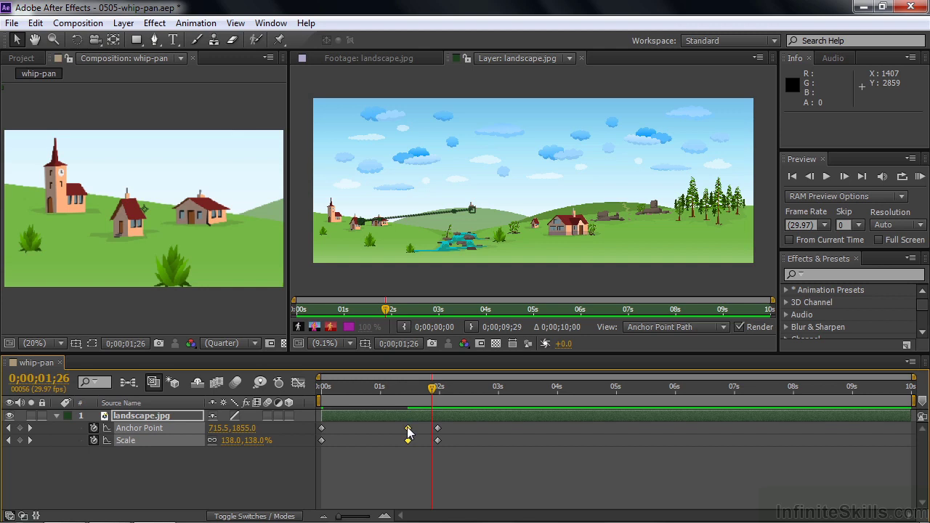
right_click(408, 431)
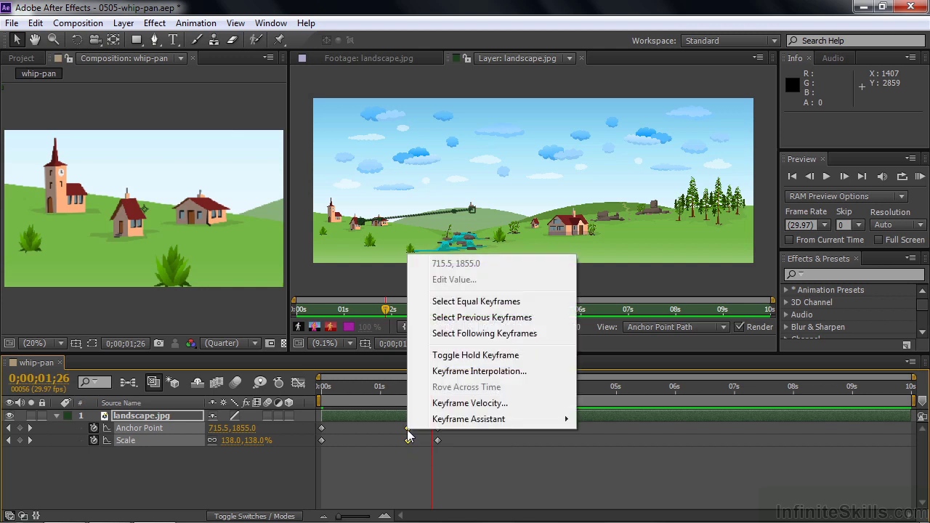
click(457, 356)
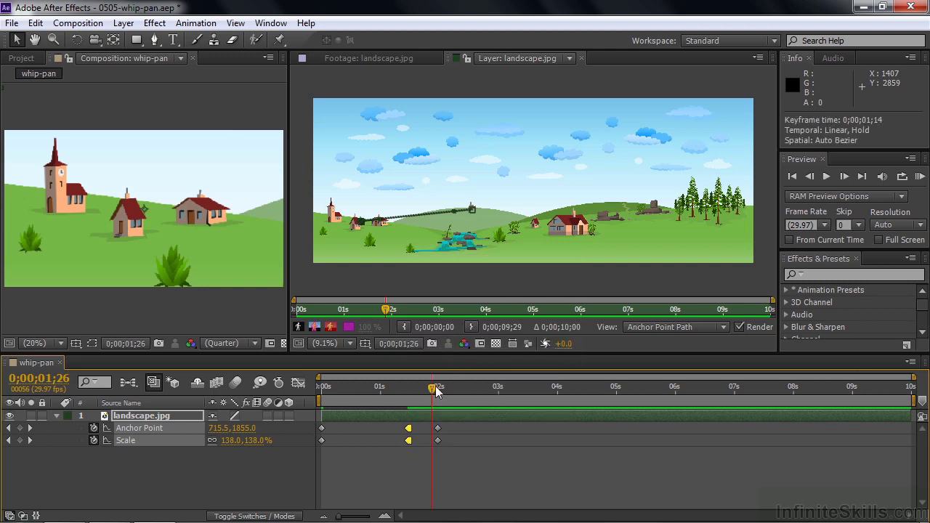
At 0;00;03;11, keyframe the anchor point beside the stream at about 2475.5, 2064.0, using the Layer viewer
drag(436, 387, 520, 406)
drag(365, 227, 386, 240)
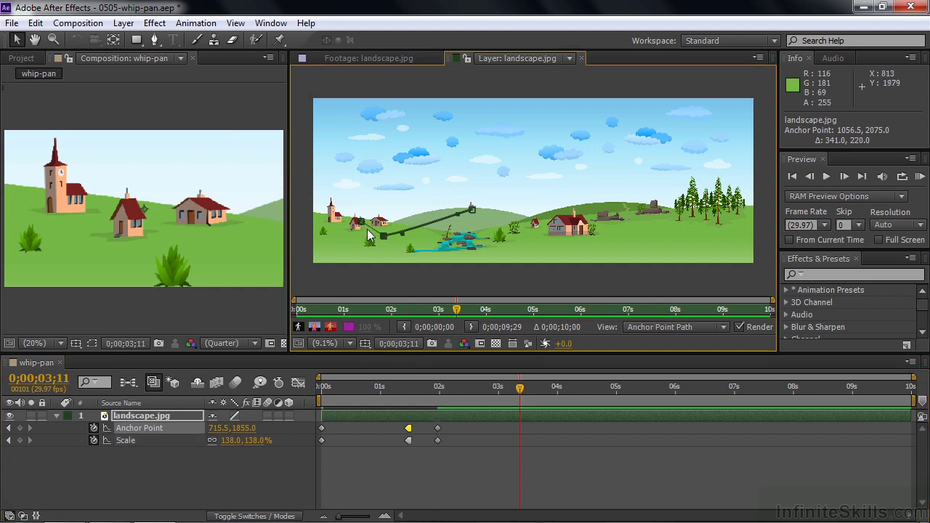
key(ctrl+z)
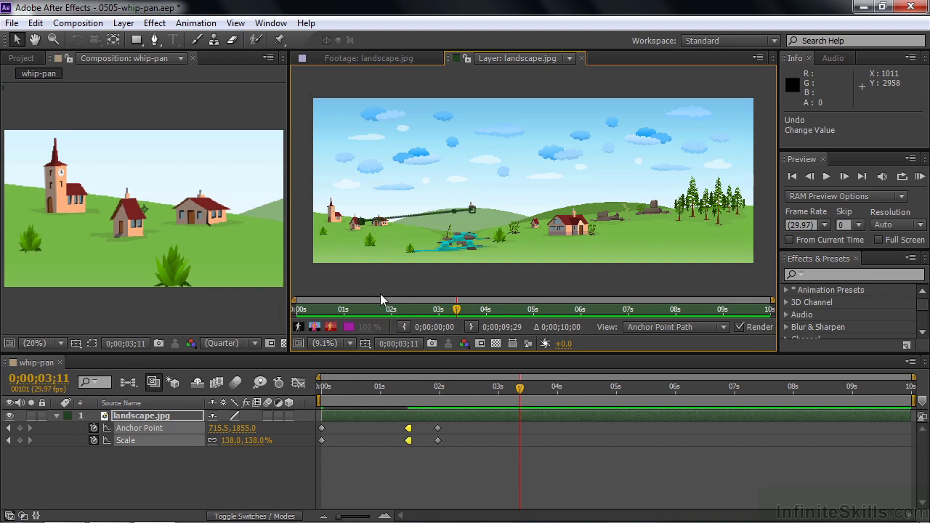
click(437, 428)
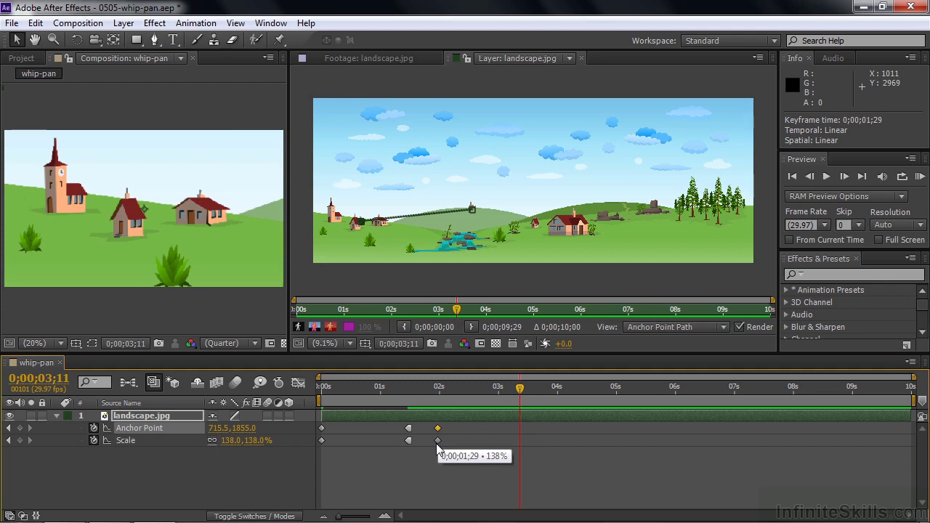
shift+click(438, 440)
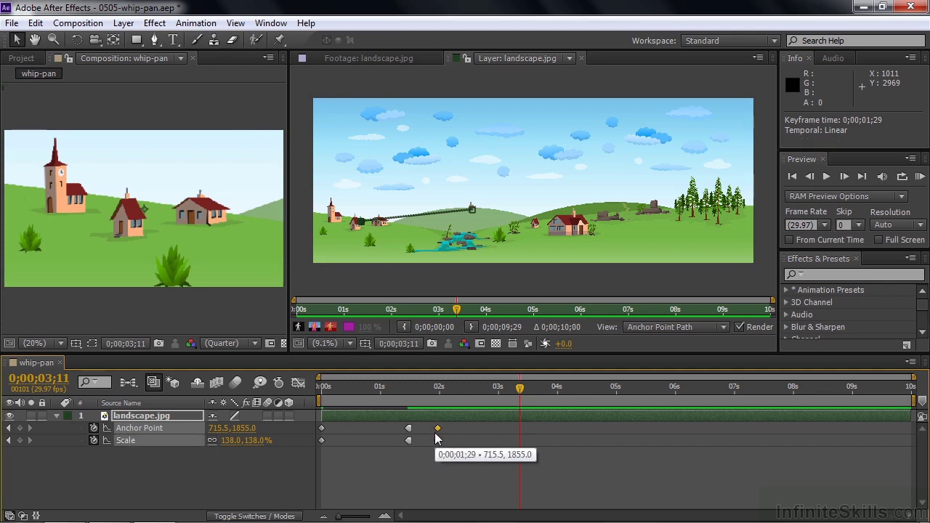
drag(363, 226, 460, 245)
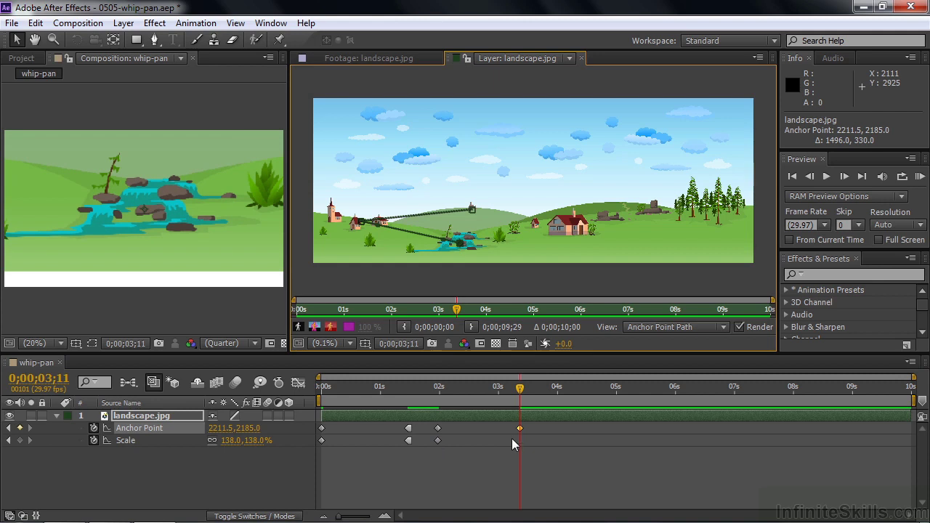
mouse_move(521, 428)
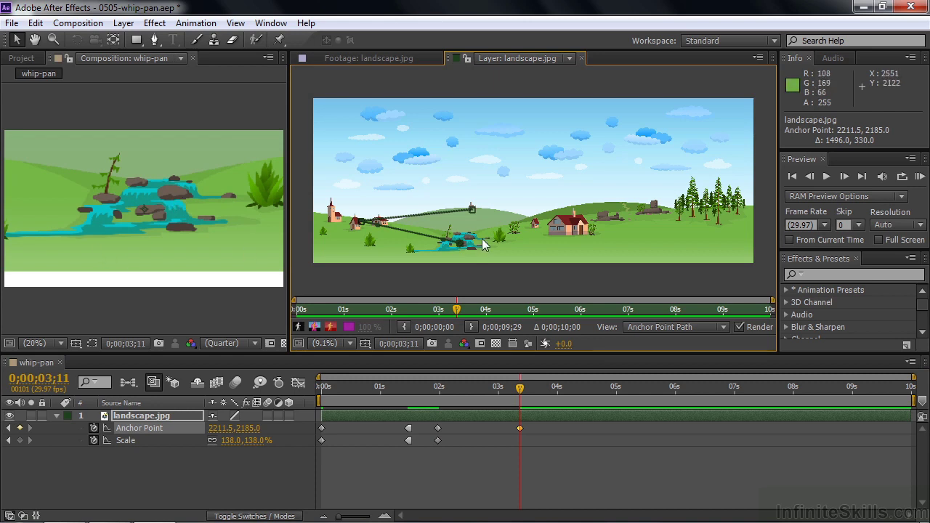
drag(462, 242, 478, 235)
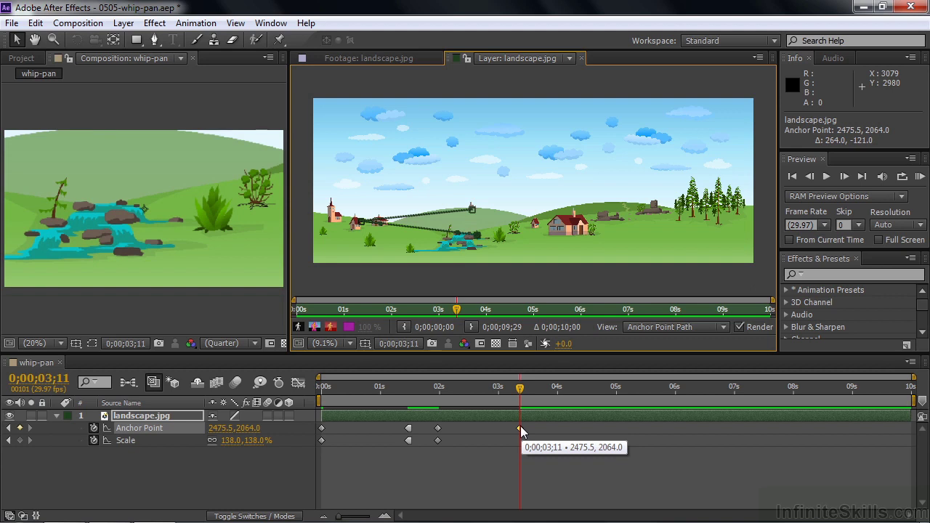
Duplicate the stream's Anchor Point keyframe at 0;00;03;26 and convert the one at 0;00;03;11 to a hold keyframe
key(ctrl+c)
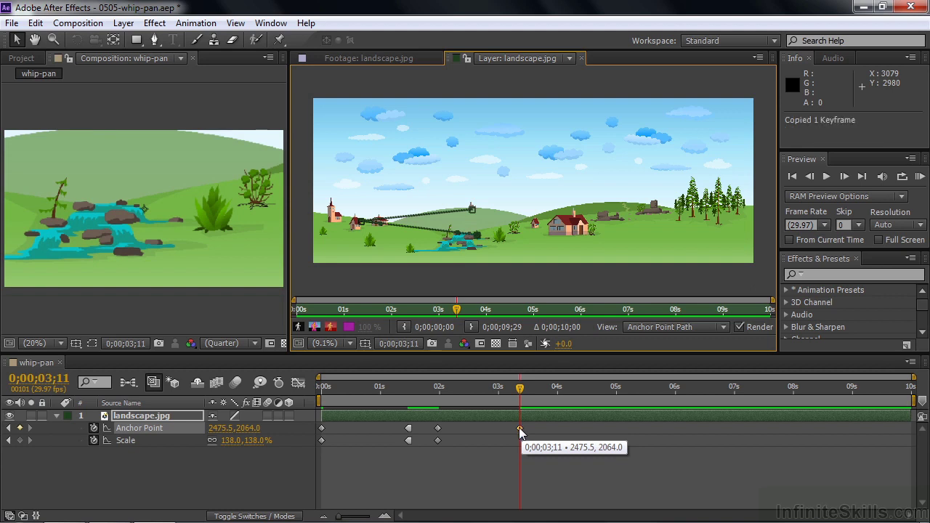
drag(520, 389, 551, 402)
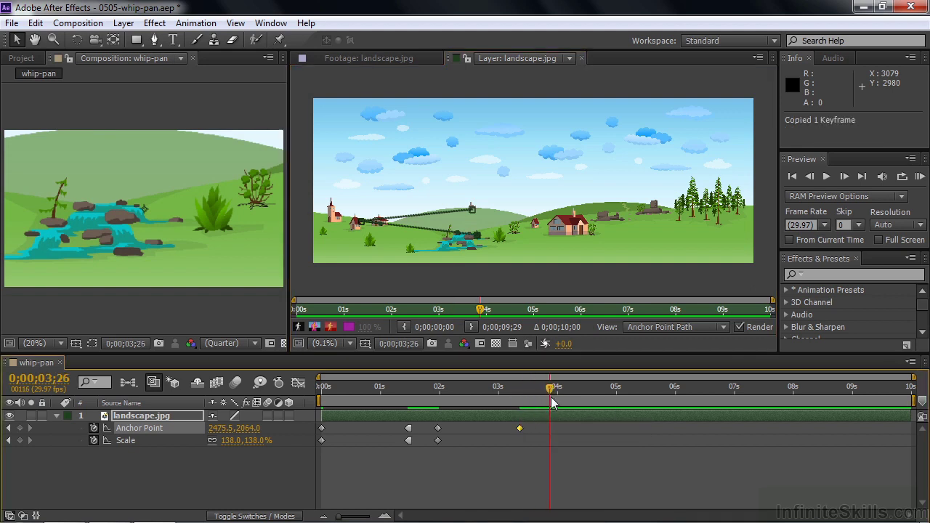
click(519, 428)
right_click(520, 428)
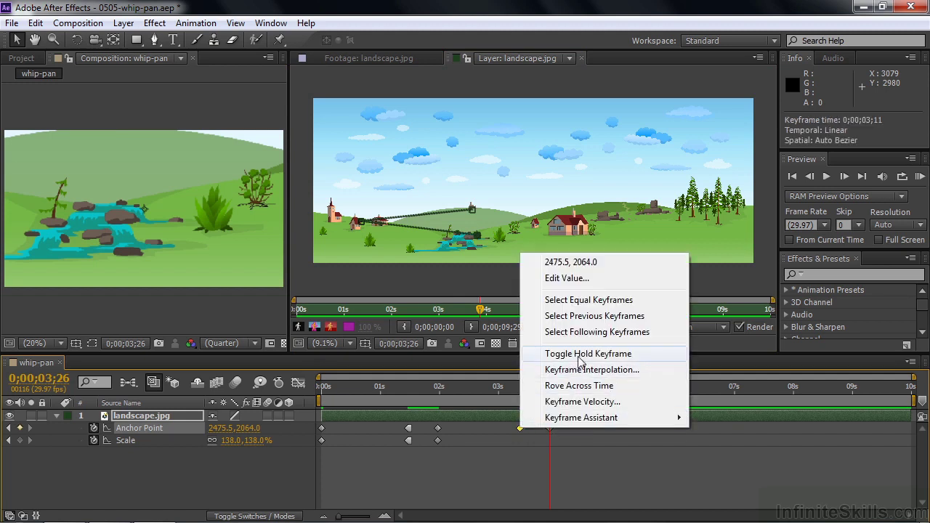
click(576, 353)
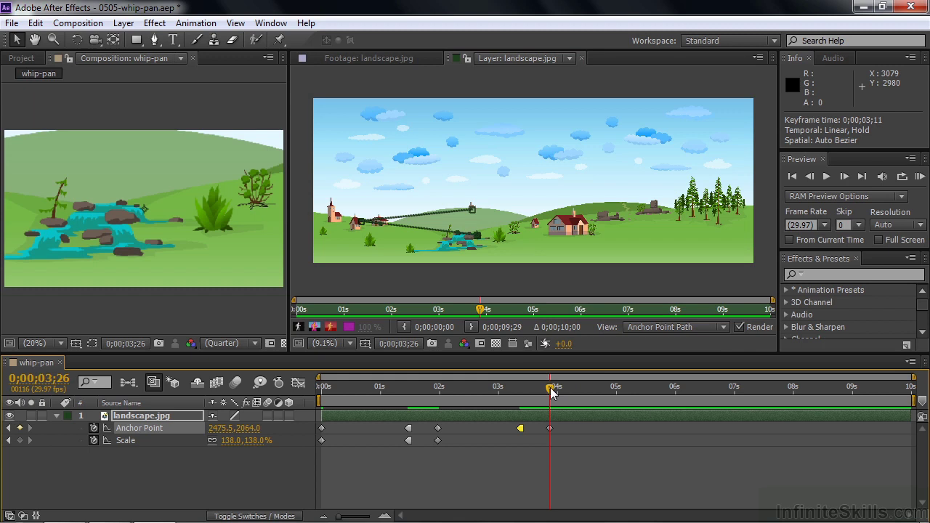
At 0;00;05;13, keyframe the anchor point on the large house at about 3883.5, 1899.0
drag(553, 388, 641, 387)
drag(478, 236, 561, 231)
key(ctrl+z)
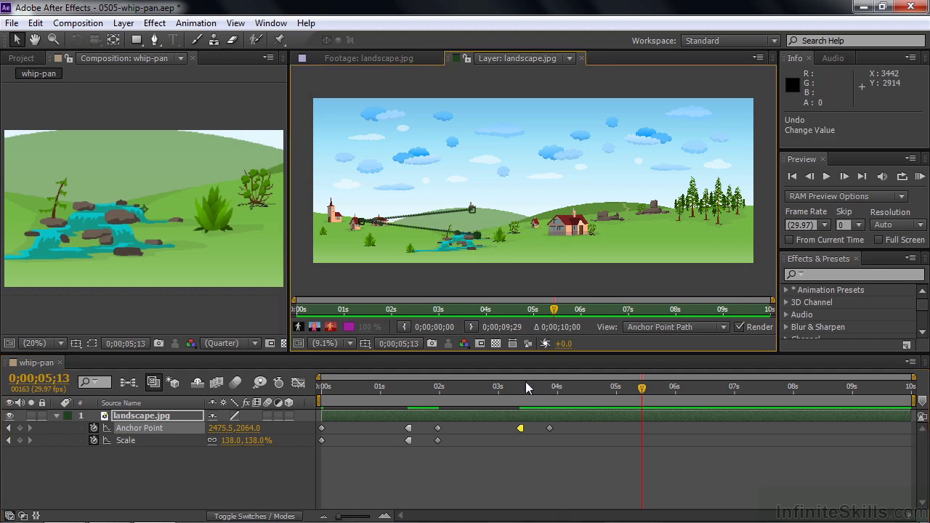
click(549, 429)
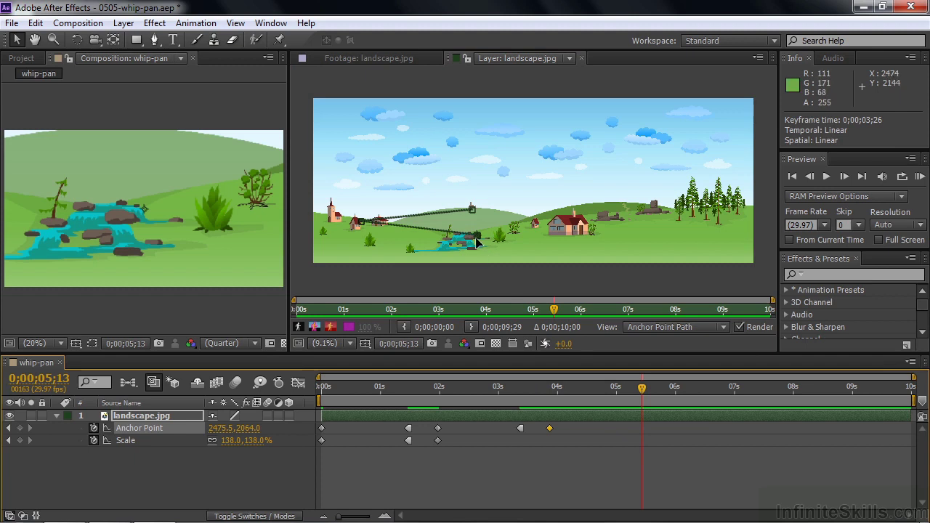
drag(477, 235, 571, 227)
Copy the Scale keyframe at 0;00;01;29 to 0;00;03;26
drag(643, 392, 550, 407)
click(437, 441)
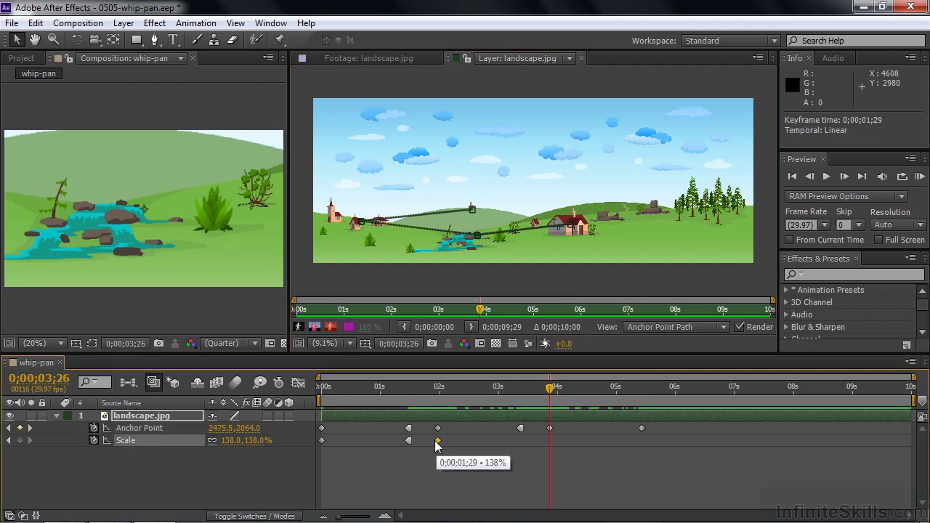
key(ctrl+c)
key(ctrl+v)
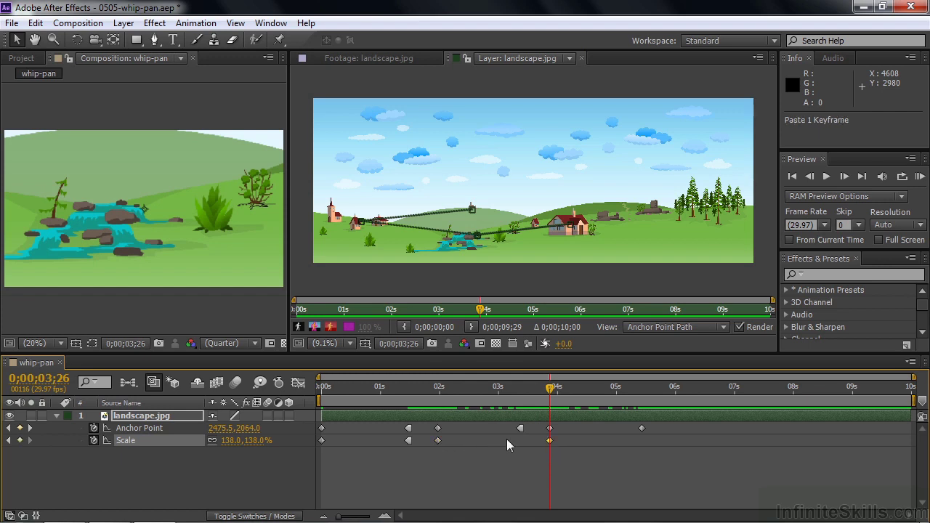
At 0;00;05;13, set the scale to 83% and reframe the house by moving the anchor point to about 3762.5, 1778.0
drag(553, 405, 642, 404)
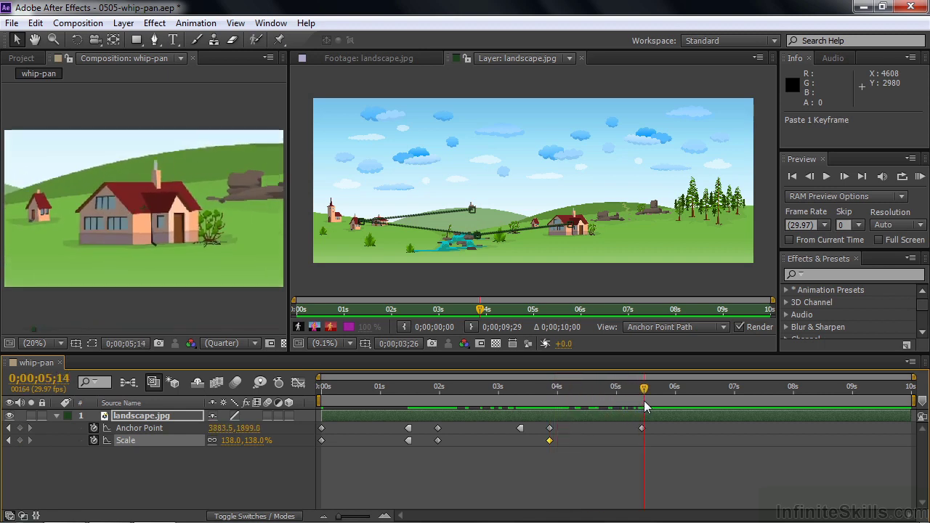
click(240, 440)
text(122)
key(Return)
drag(238, 441, 209, 440)
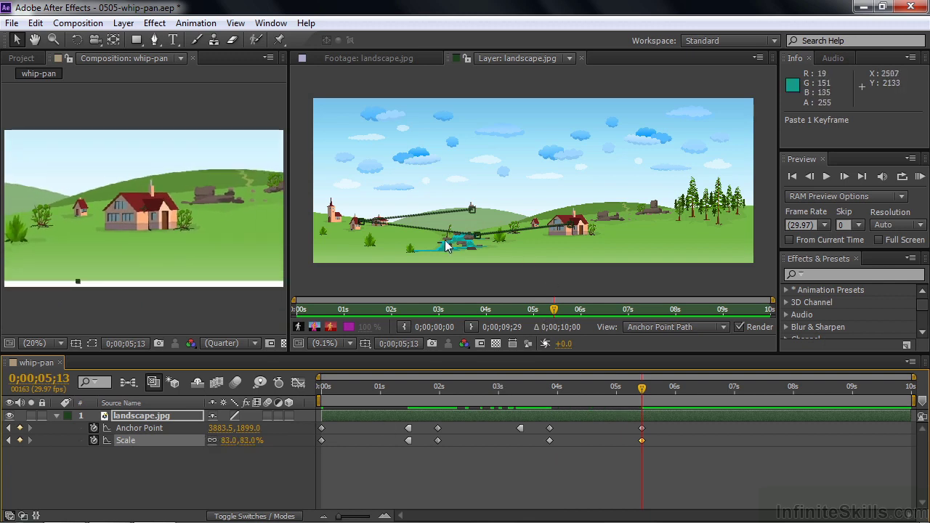
mouse_move(574, 227)
mouse_down()
mouse_move(578, 221)
mouse_move(562, 220)
mouse_up()
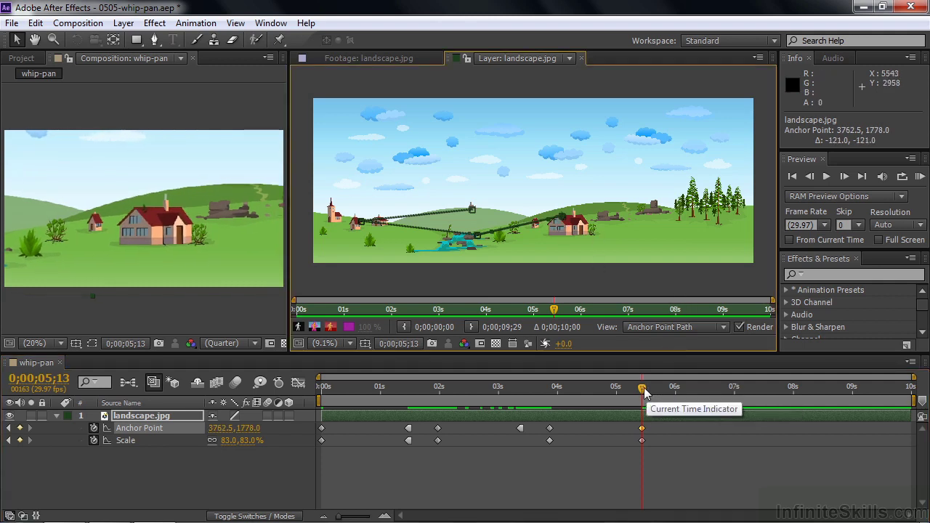
Duplicate the house's Anchor Point and Scale keyframes at 0;00;06;07
drag(642, 388, 689, 393)
drag(649, 458, 644, 425)
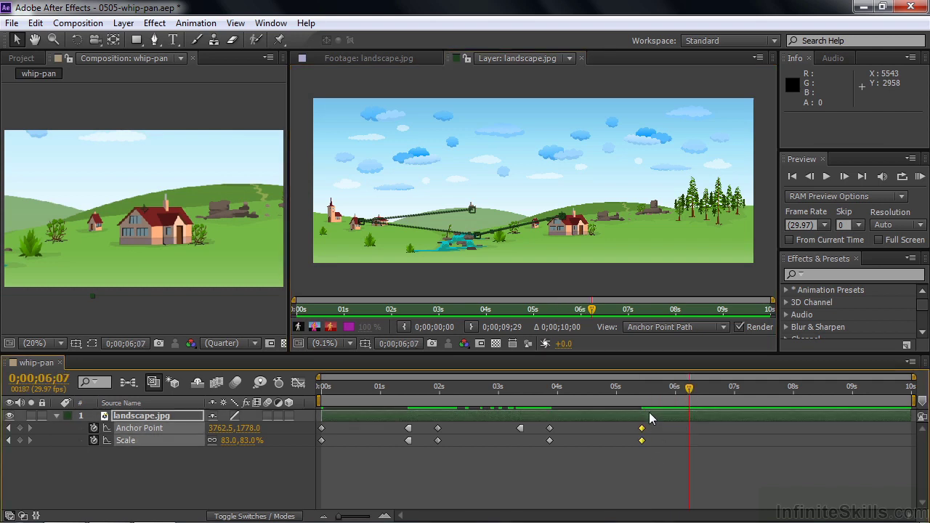
key(ctrl+c)
key(ctrl+v)
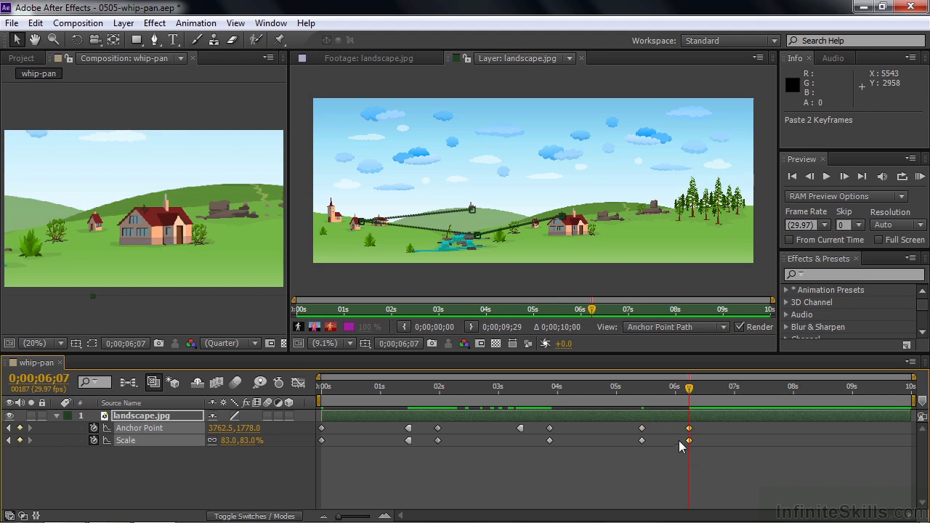
Convert the Anchor Point keyframe at 0;00;05;13 to a hold keyframe
click(642, 429)
right_click(642, 429)
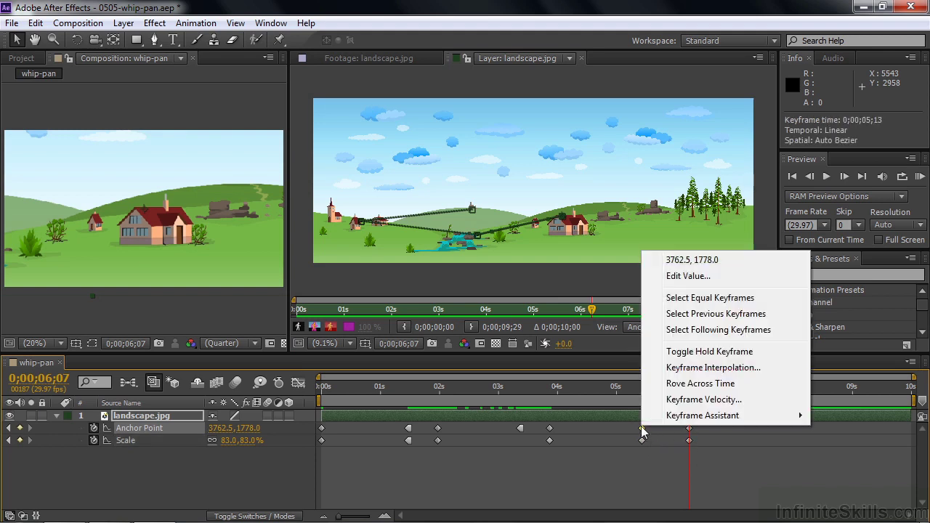
click(686, 351)
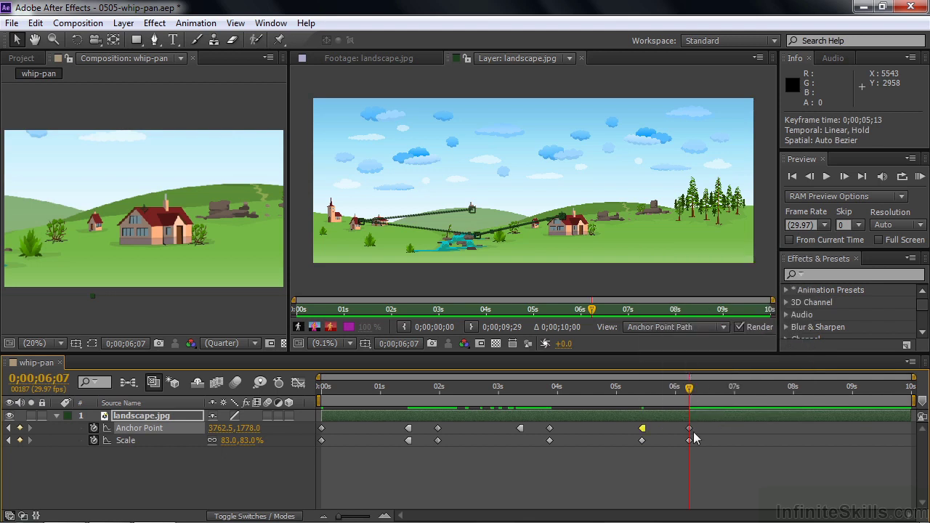
At 0;00;08;00, keyframe the trees by setting the scale to 116% and moving the anchor point to about 5676.5, 1459.0
drag(692, 394, 797, 414)
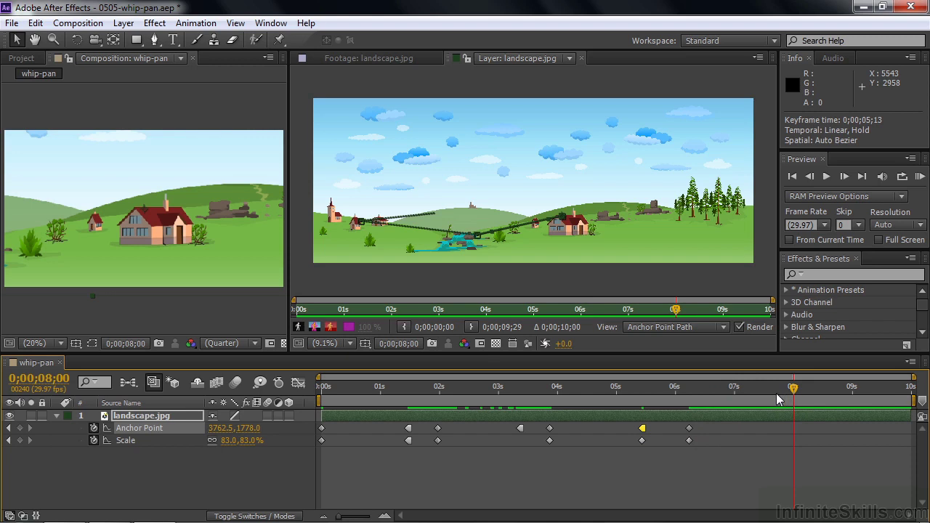
click(688, 428)
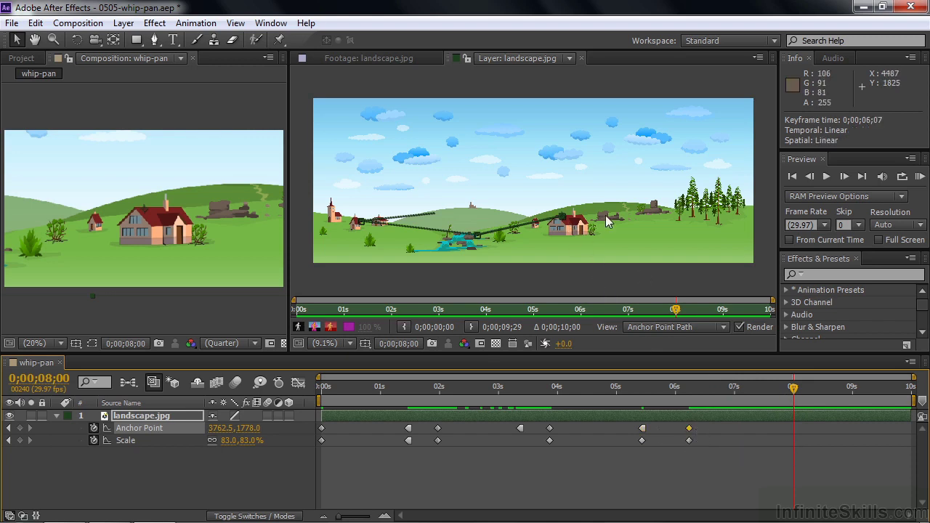
drag(564, 220, 673, 201)
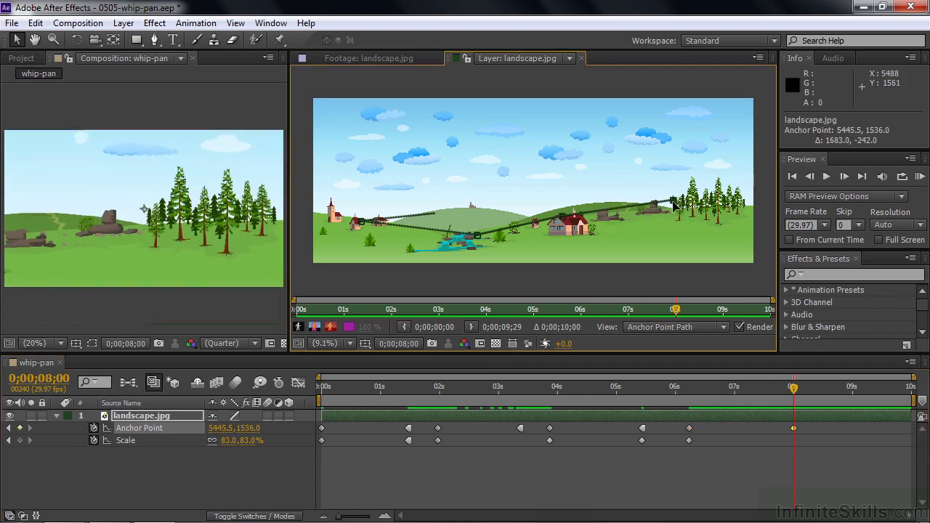
drag(262, 444, 271, 449)
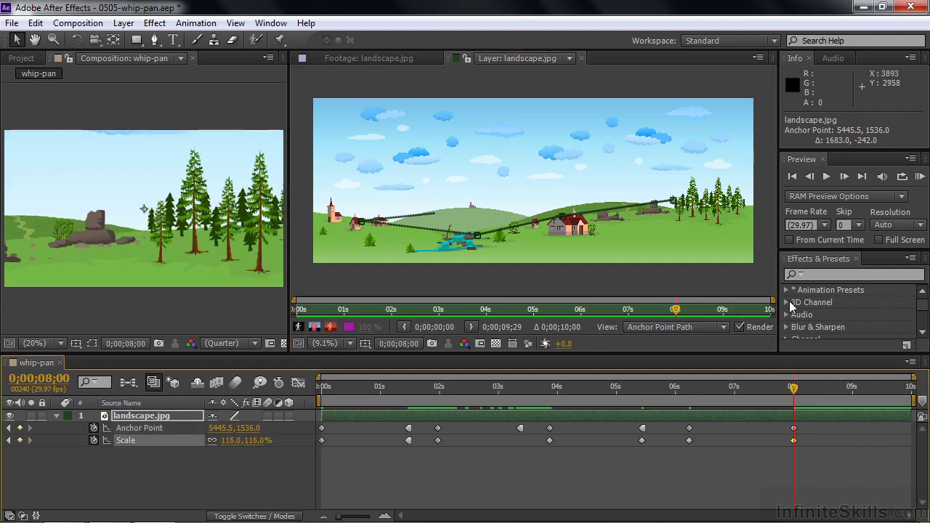
mouse_move(675, 205)
mouse_down()
mouse_move(692, 191)
mouse_move(688, 199)
mouse_up()
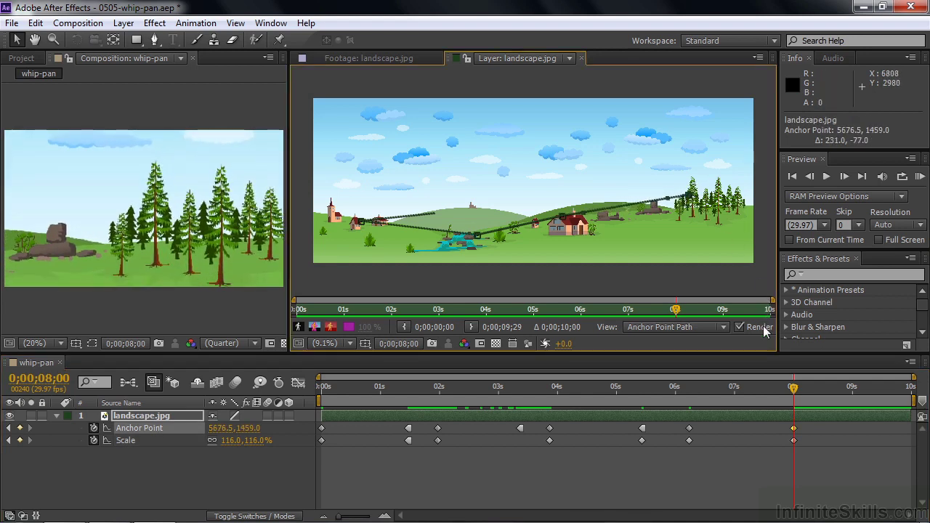
Duplicate the trees' Anchor Point and Scale keyframes at 0;00;08;16
drag(795, 393, 824, 393)
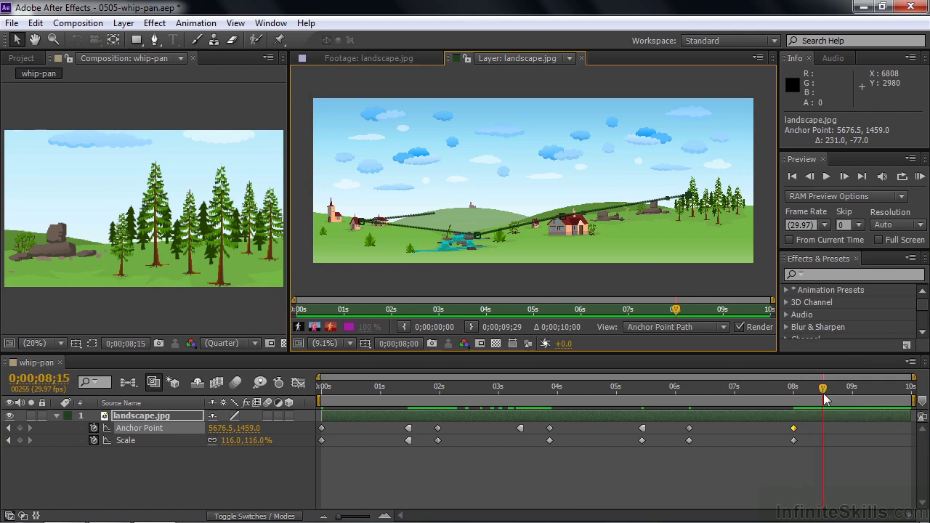
drag(803, 451, 781, 429)
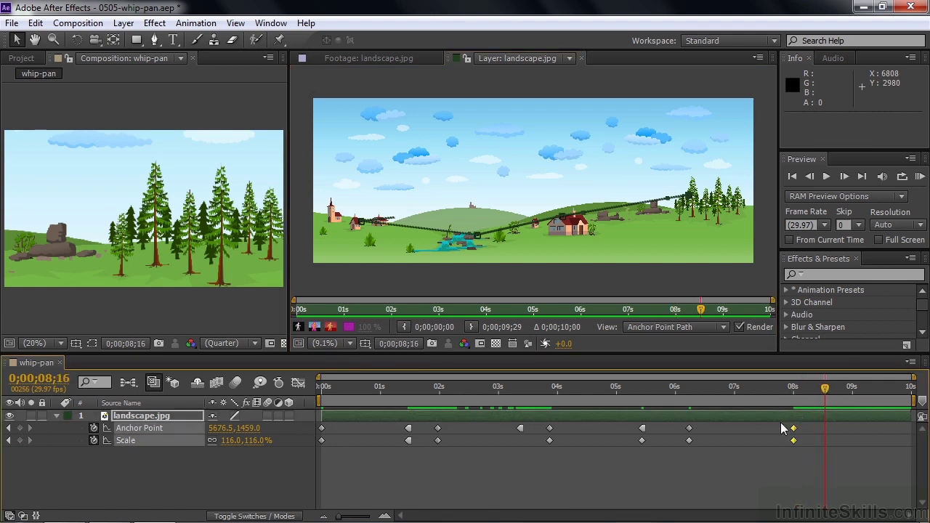
key(ctrl+c)
key(ctrl+v)
At 0;00;09;15, set the scale to 56% and move the anchor point to about 3036.5, 1393.0 for a wide closing view
drag(826, 393, 881, 392)
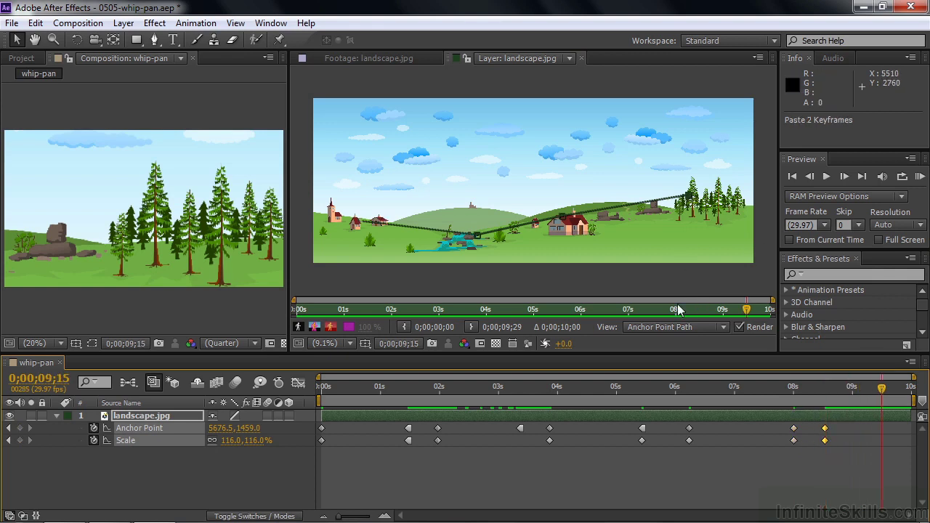
drag(691, 197, 473, 209)
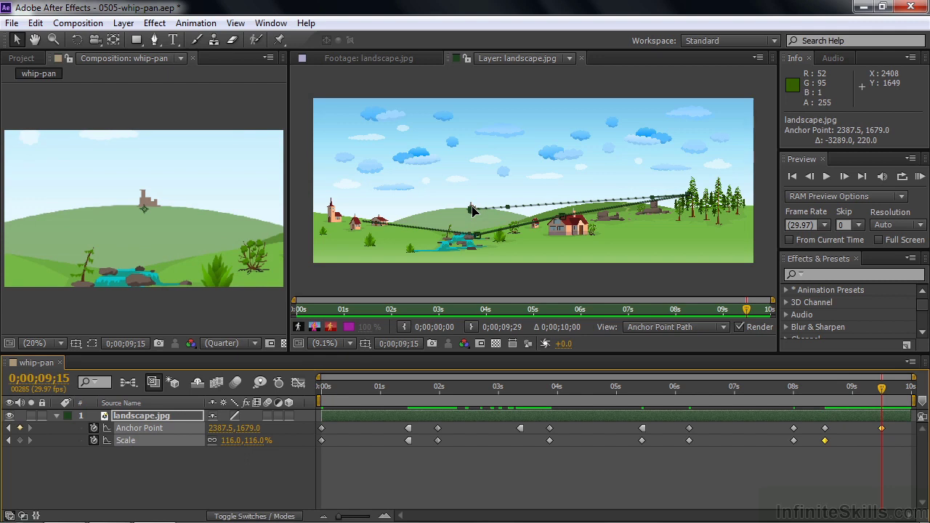
click(472, 211)
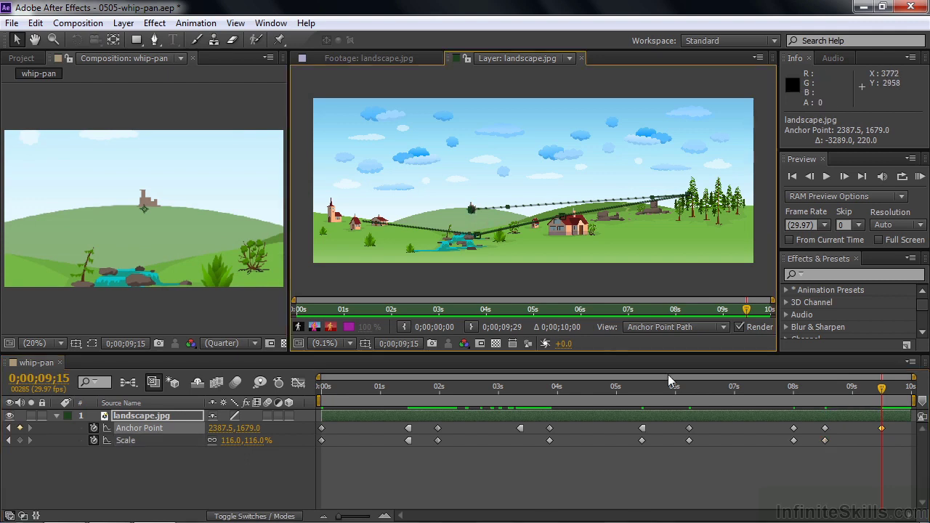
drag(255, 440, 211, 441)
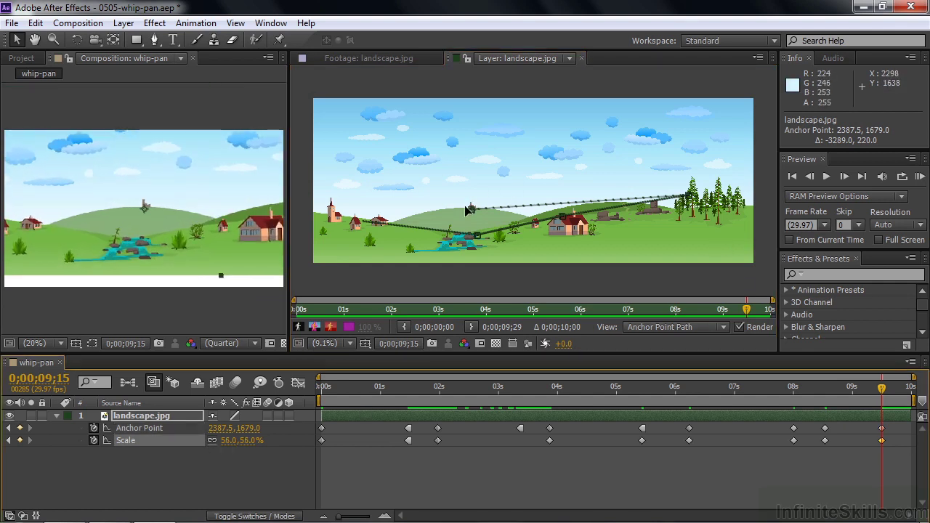
drag(472, 212, 513, 192)
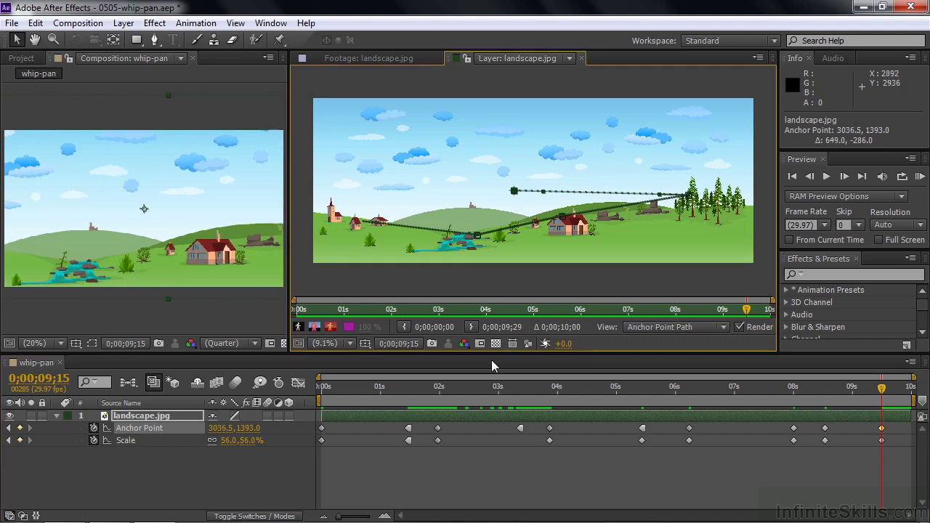
Play the animation from the start in an enlarged composition view to check the pans and pauses
click(324, 390)
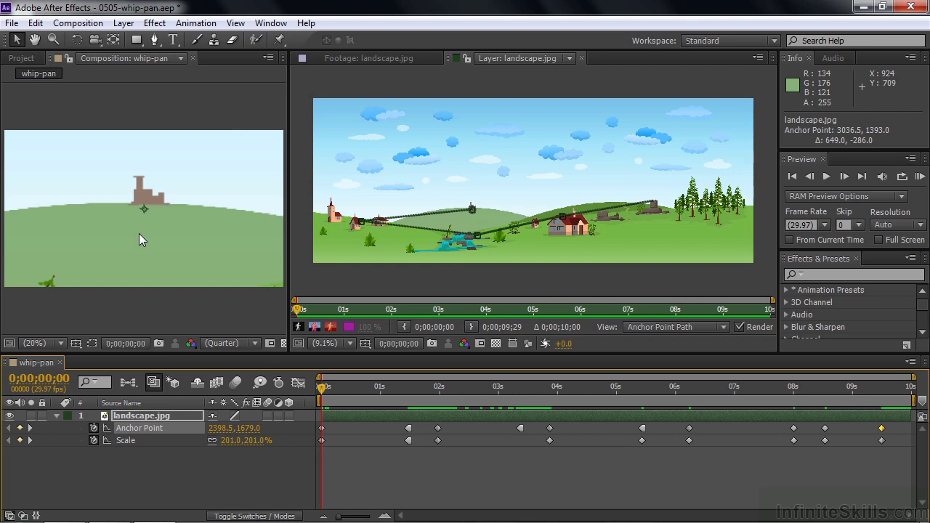
key(grave)
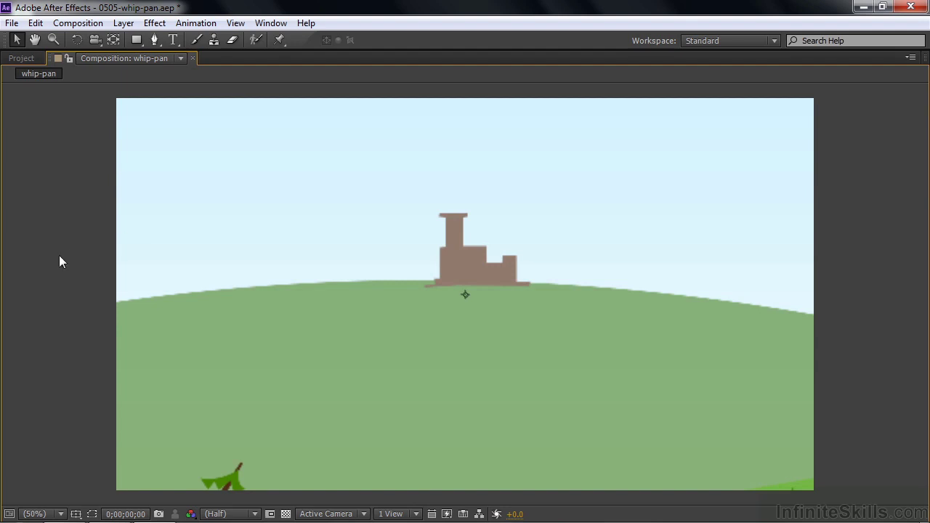
key(space)
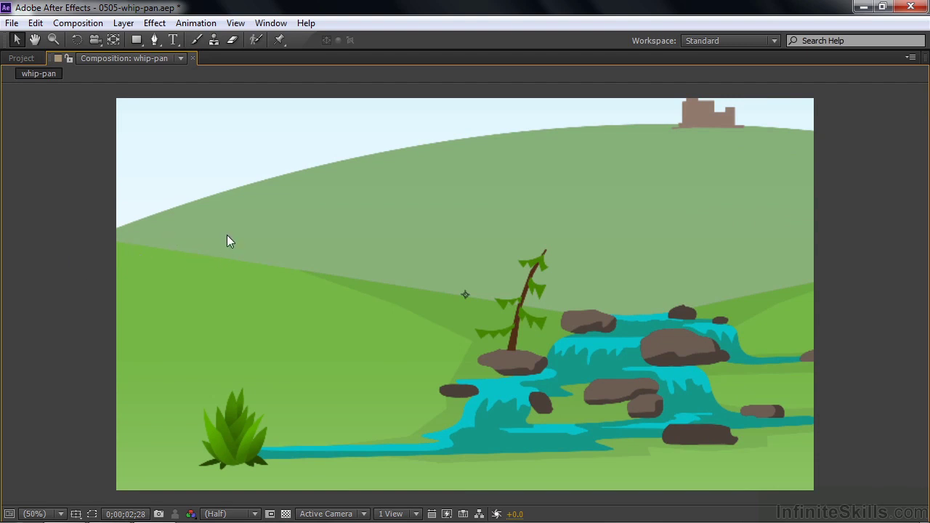
key(grave)
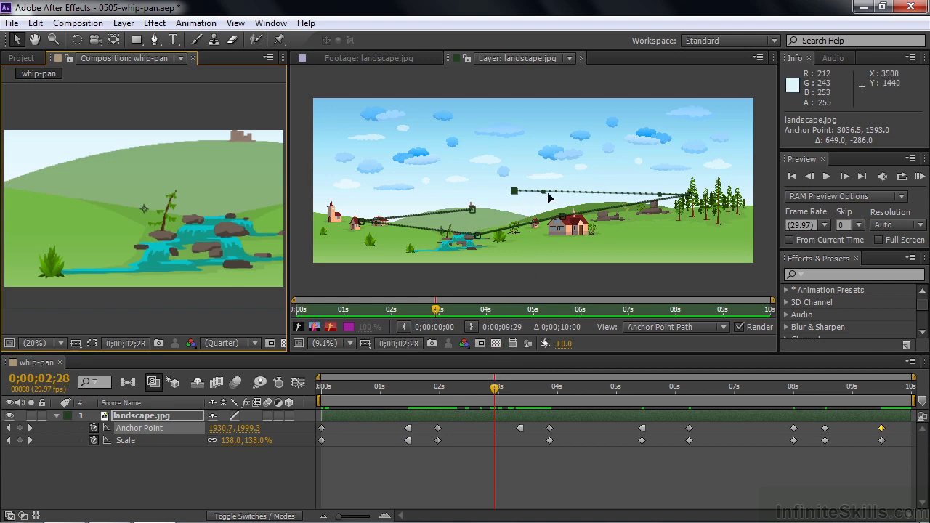
Bend the anchor point path between the trees and the closing view upward into an arc, and briefly preview the composition
drag(545, 194, 553, 179)
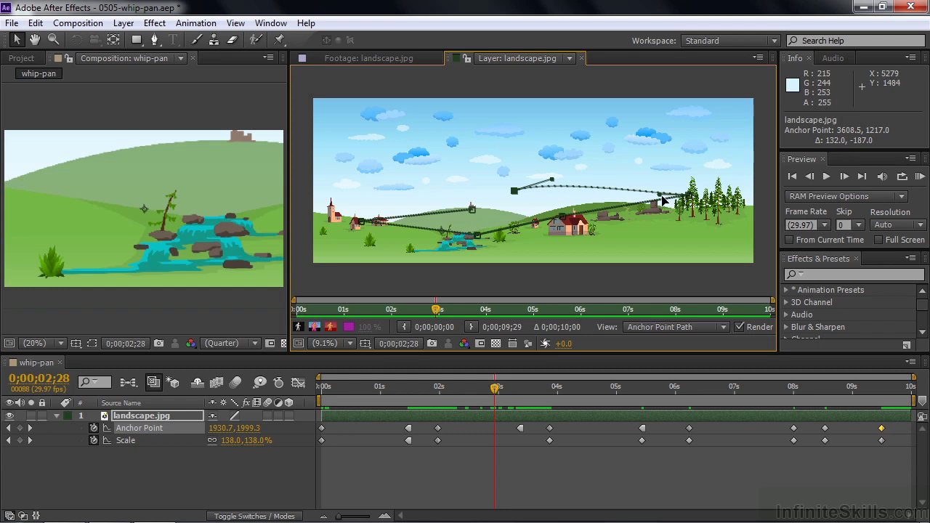
drag(662, 197, 665, 183)
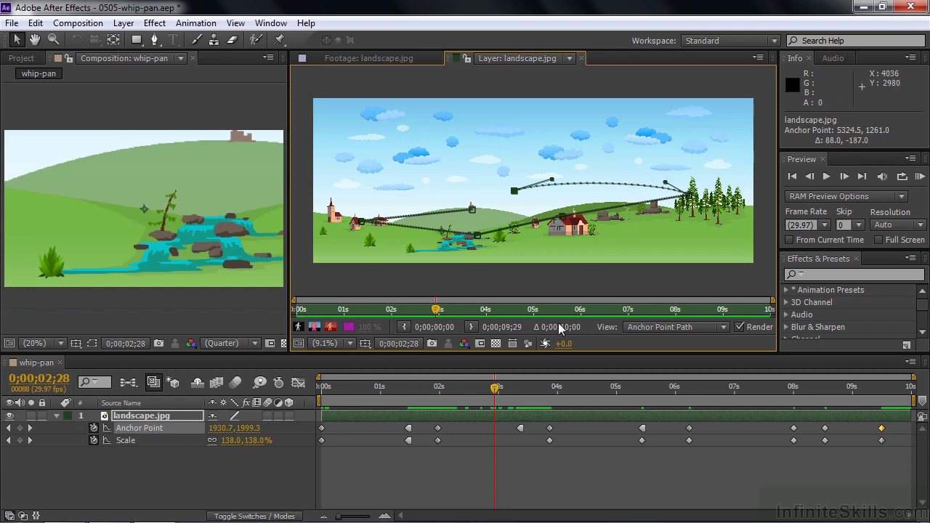
key(space)
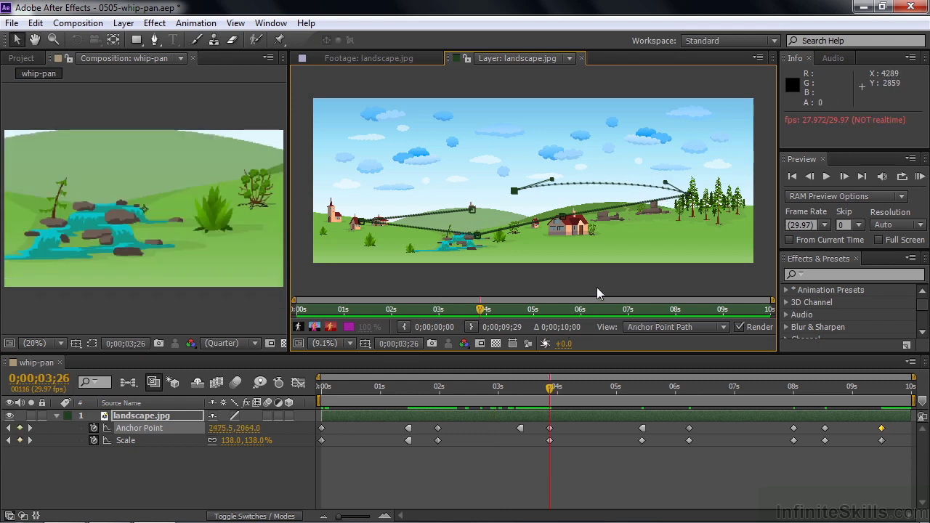
Move the waterfall's keyframes earlier together so its hold keyframe falls at 0;00;02;07, shortly after the village keyframes
drag(550, 393, 493, 388)
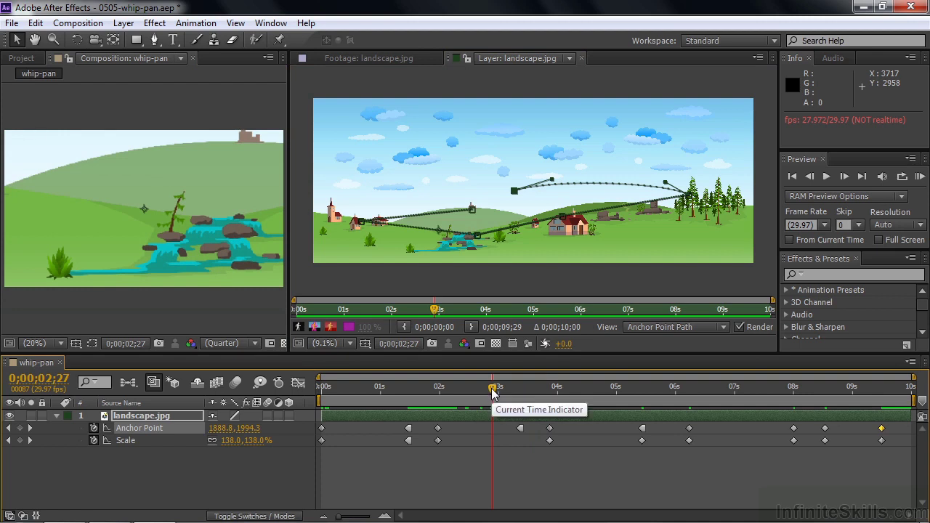
drag(493, 390, 439, 413)
drag(553, 458, 454, 430)
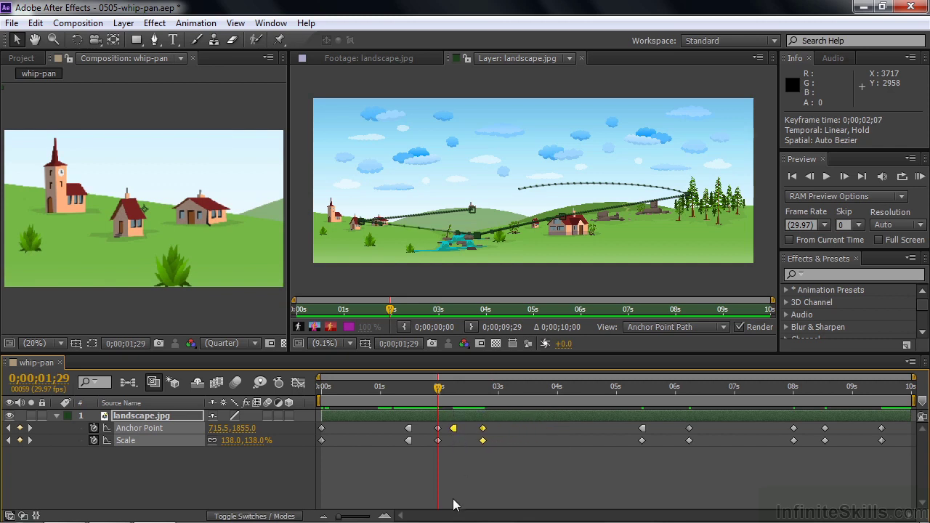
Preview the pan from the village to the waterfall several times from about 0;00;01;29
key(space)
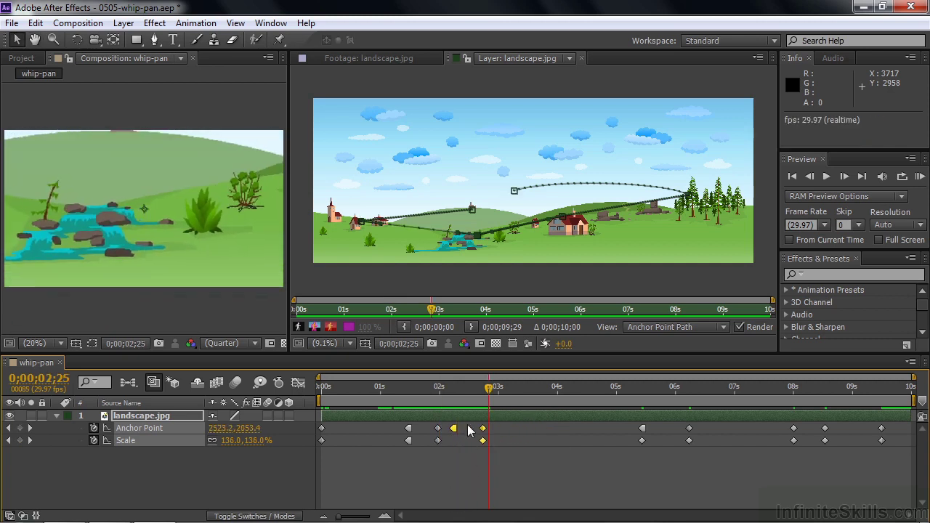
key(space)
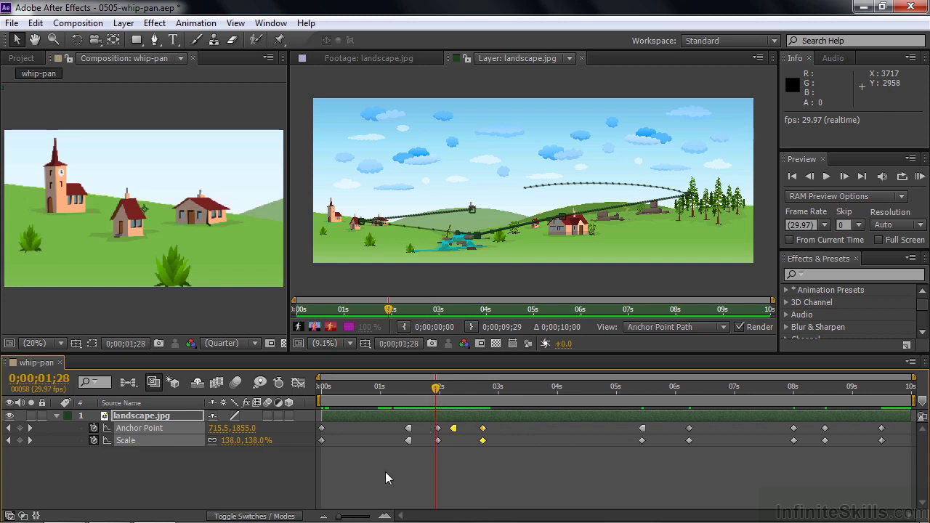
key(space)
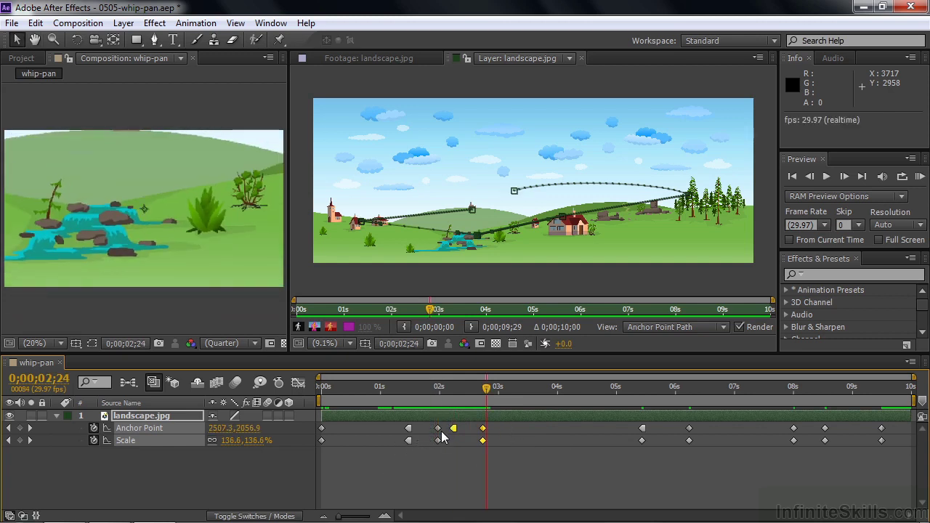
drag(485, 392, 438, 401)
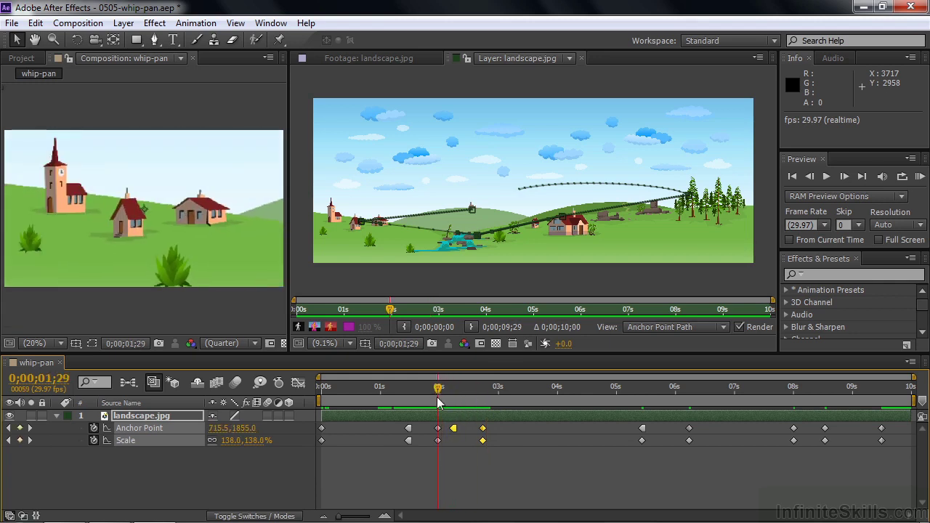
key(space)
key(space)
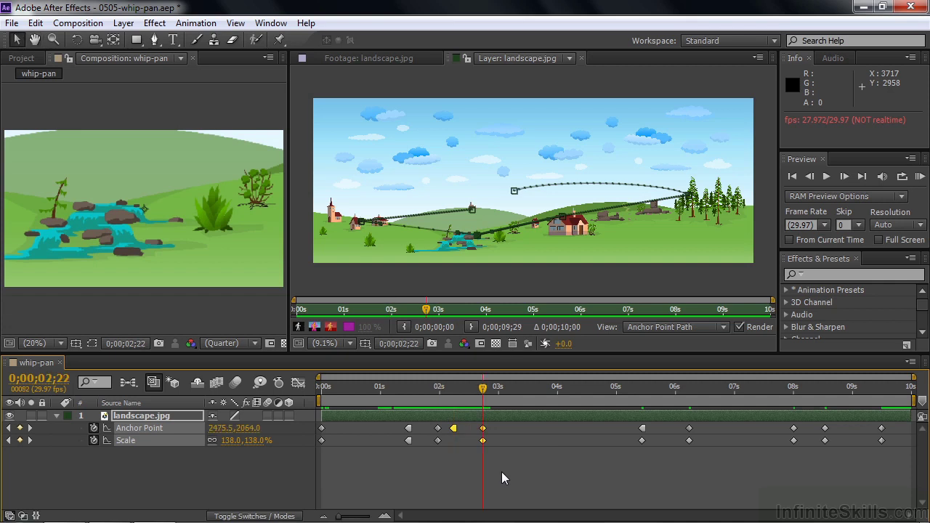
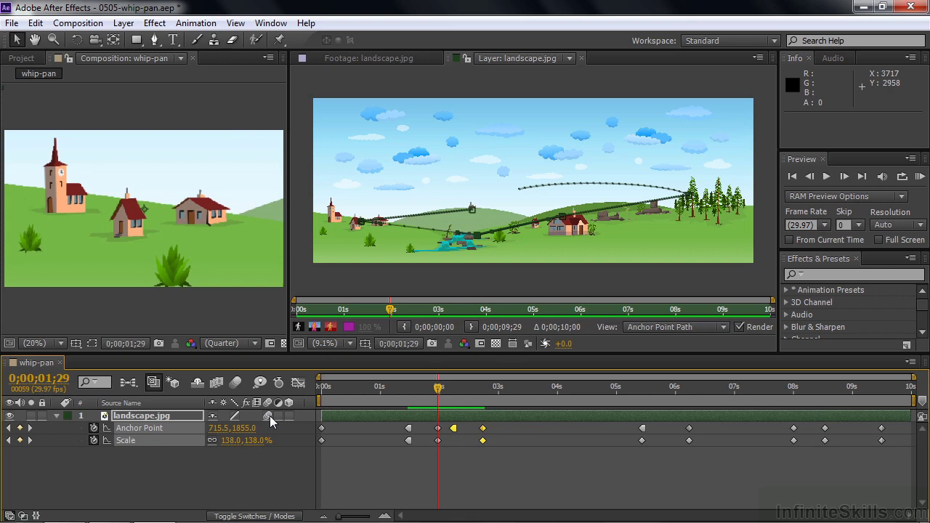
Enable motion blur for the composition and preview the blurred pan from the village to the waterfall
click(237, 383)
click(235, 382)
drag(438, 388, 425, 389)
key(space)
drag(460, 391, 416, 389)
key(space)
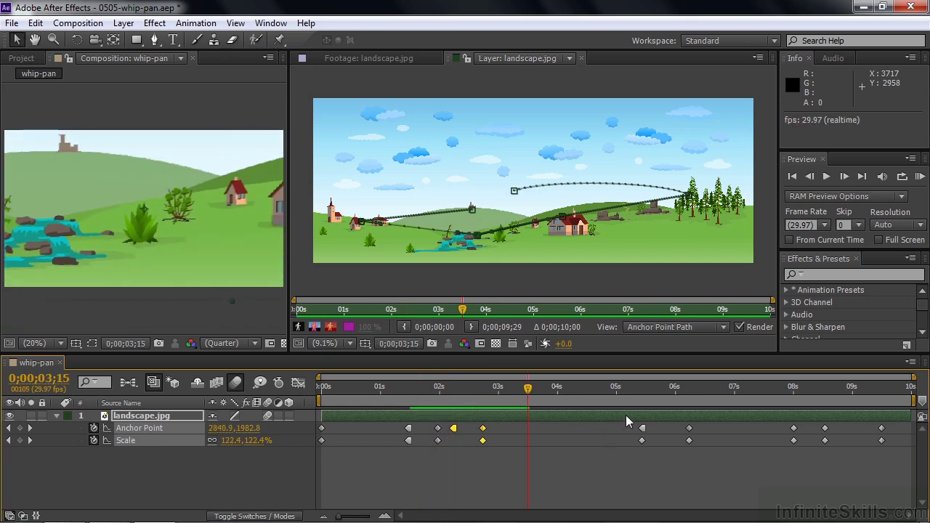
Move the waterfall's departure keyframes to just before 4 seconds and the house's arrival keyframes to 0;00;04;08, and preview that pan
drag(497, 449, 560, 431)
drag(660, 456, 573, 429)
drag(528, 392, 546, 393)
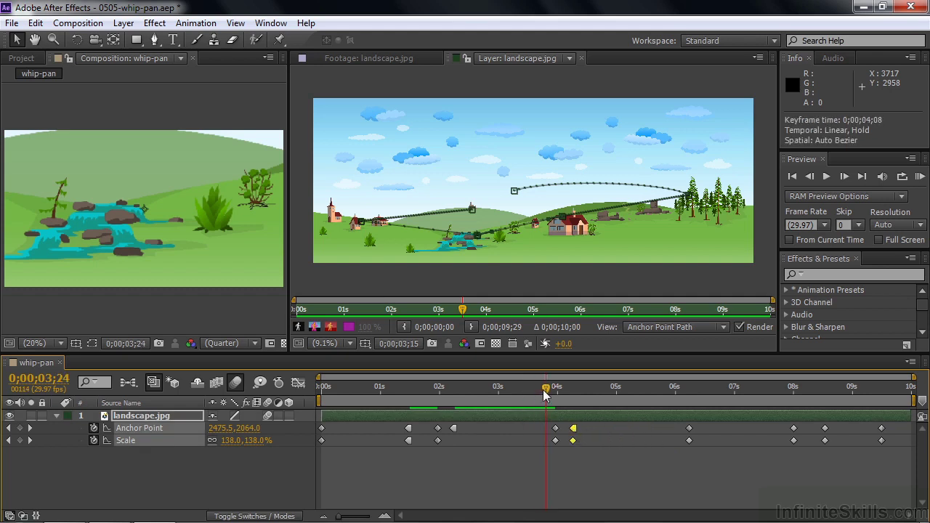
key(space)
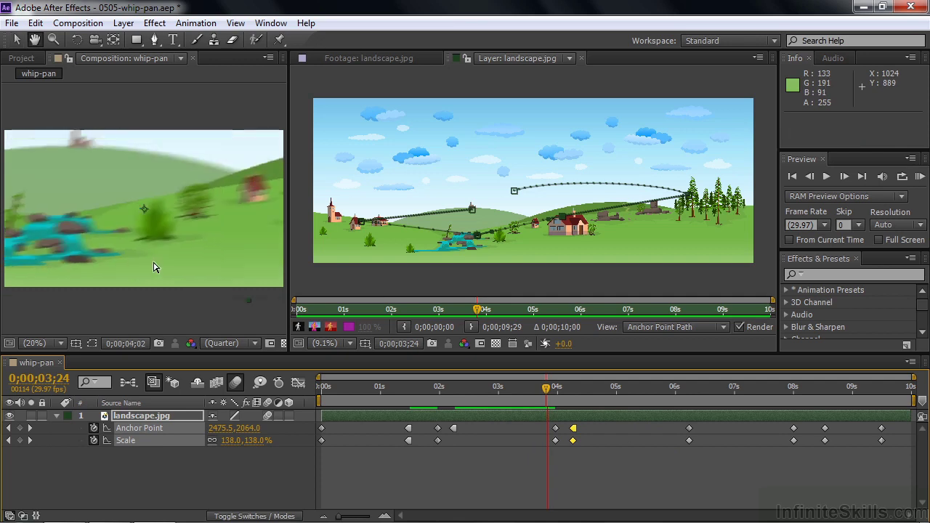
key(space)
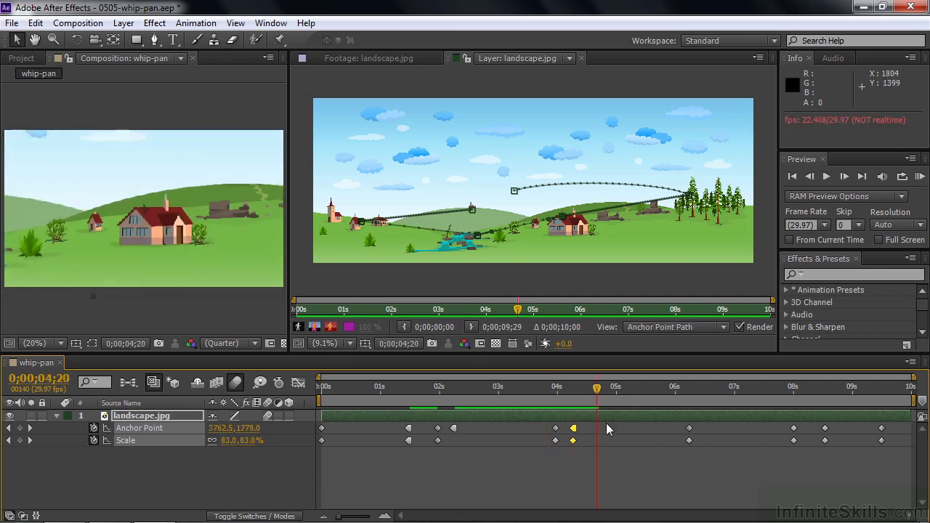
Move the trees' arrival Anchor Point and Scale keyframes to 0;00;06;17
drag(600, 388, 741, 427)
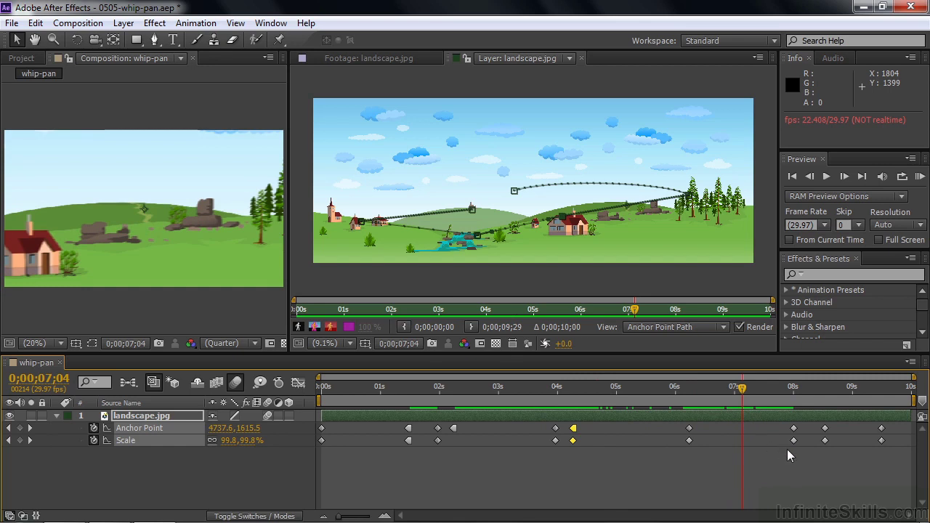
drag(803, 453, 709, 433)
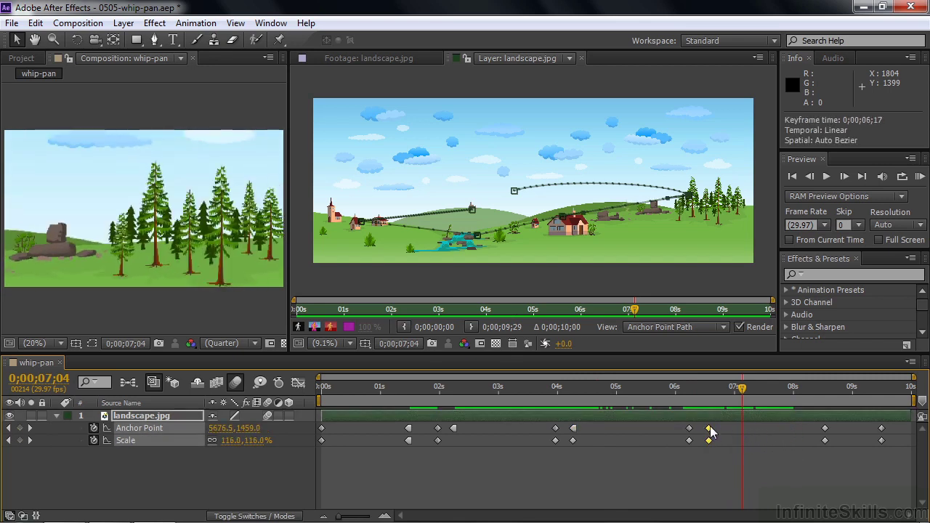
mouse_move(741, 390)
mouse_down()
mouse_move(691, 390)
mouse_move(737, 400)
mouse_up()
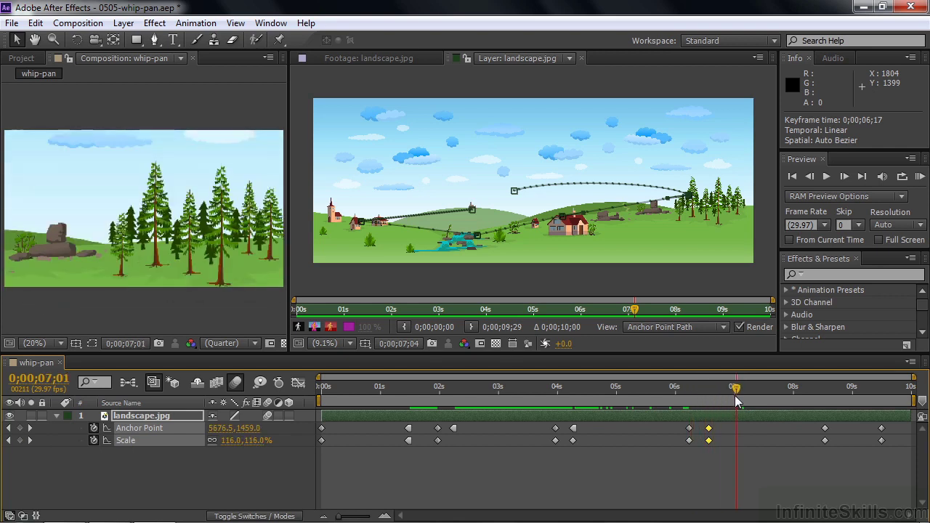
Convert the trees' Anchor Point and Scale keyframes at 0;00;06;17 to hold keyframes and preview the pan from the house
right_click(709, 435)
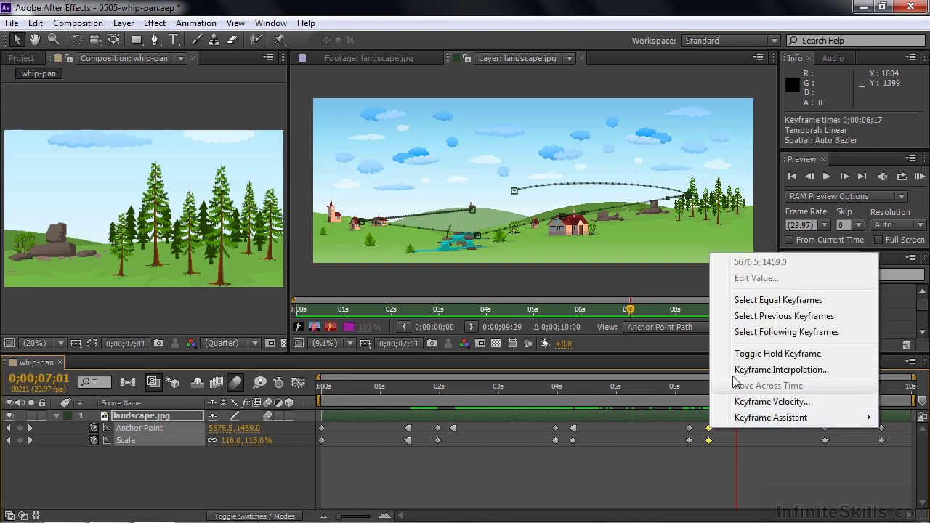
click(737, 354)
drag(740, 388, 672, 399)
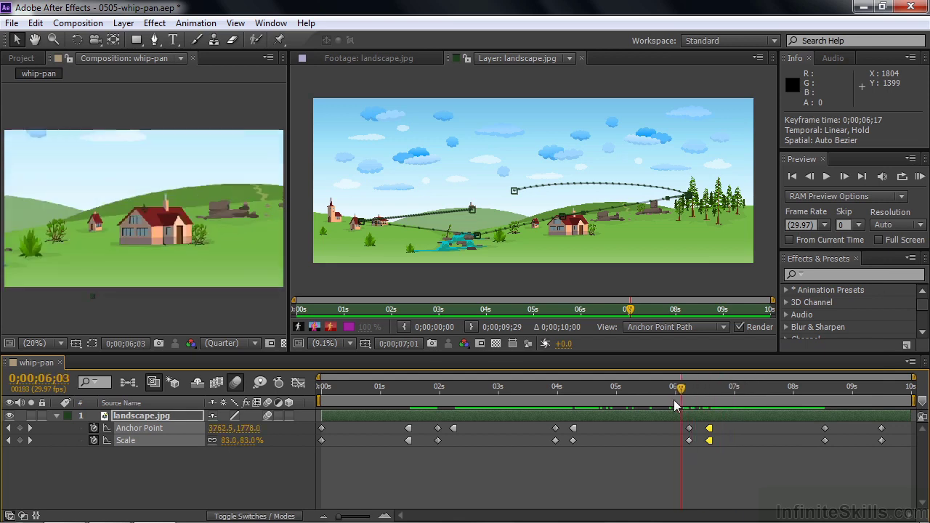
key(space)
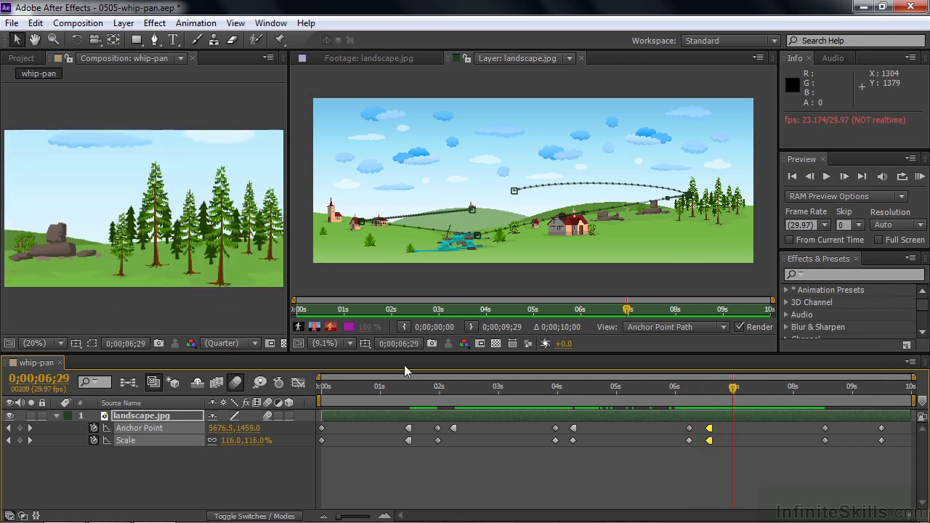